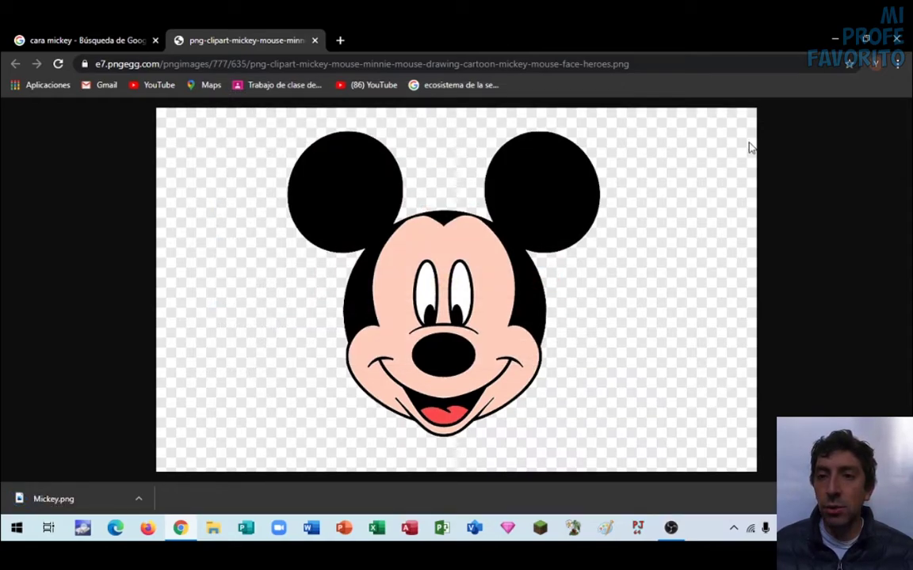
# Switch to Paint and open the Mickey image from the Escritorio folder
pyautogui.press('super+d')
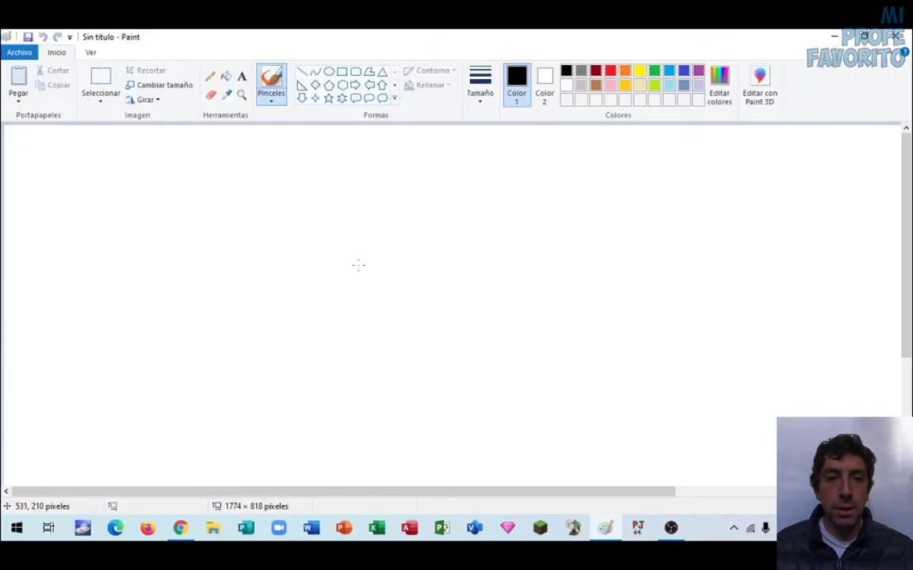
pyautogui.click(17, 52)
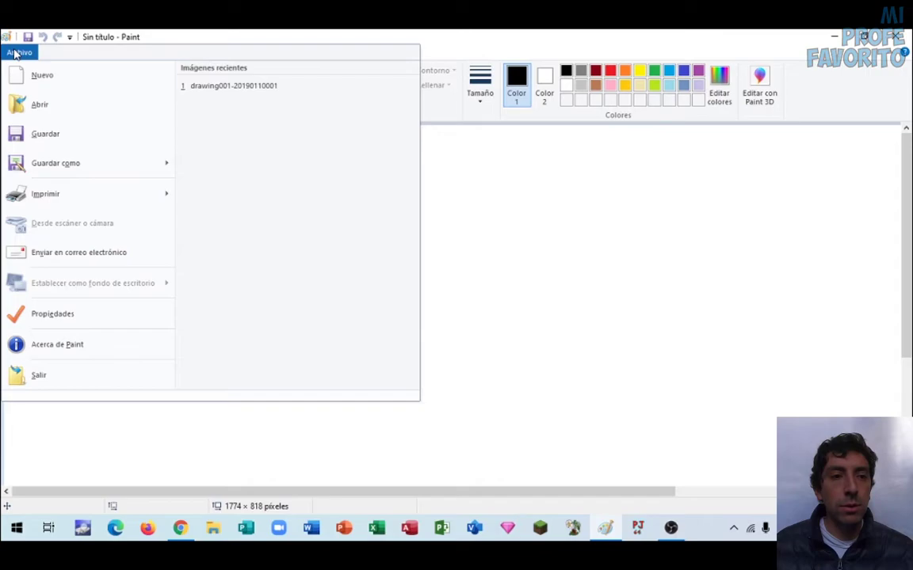
pyautogui.click(53, 109)
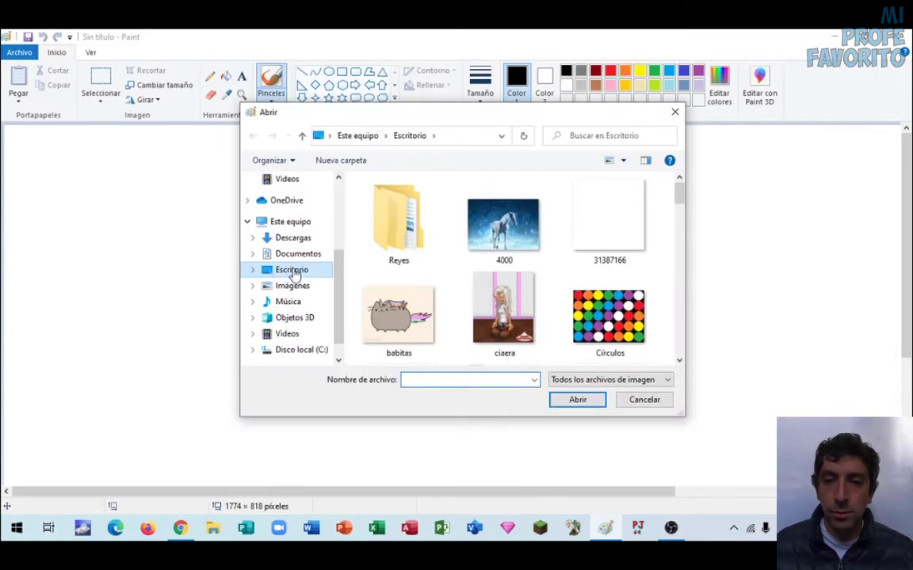
pyautogui.moveTo(679, 193); pyautogui.dragTo(682, 202)
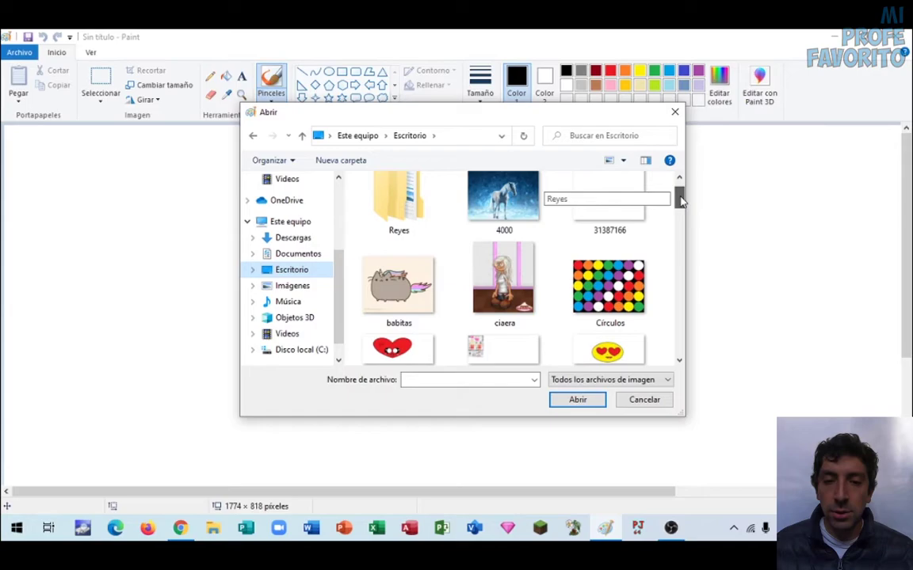
pyautogui.moveTo(681, 201); pyautogui.dragTo(683, 252)
pyautogui.click(396, 248)
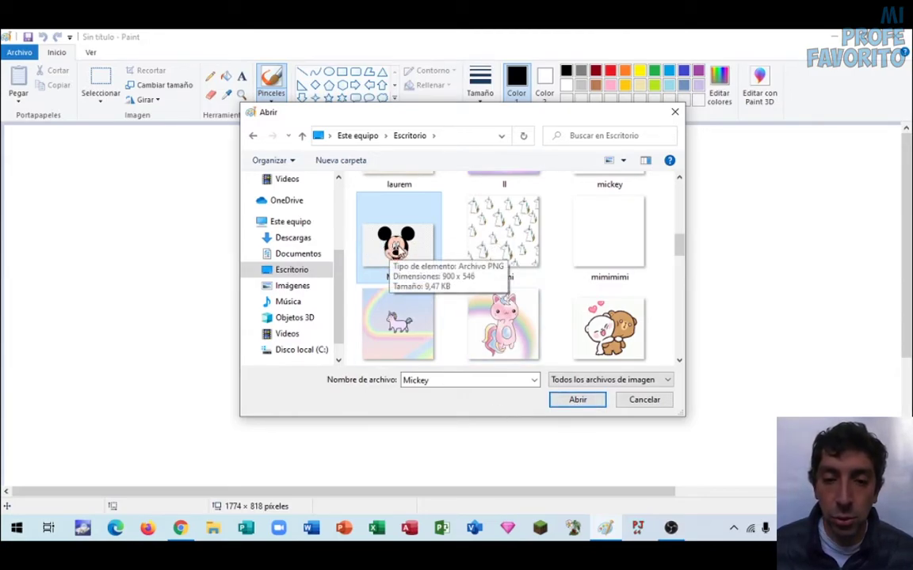
pyautogui.press('Return')
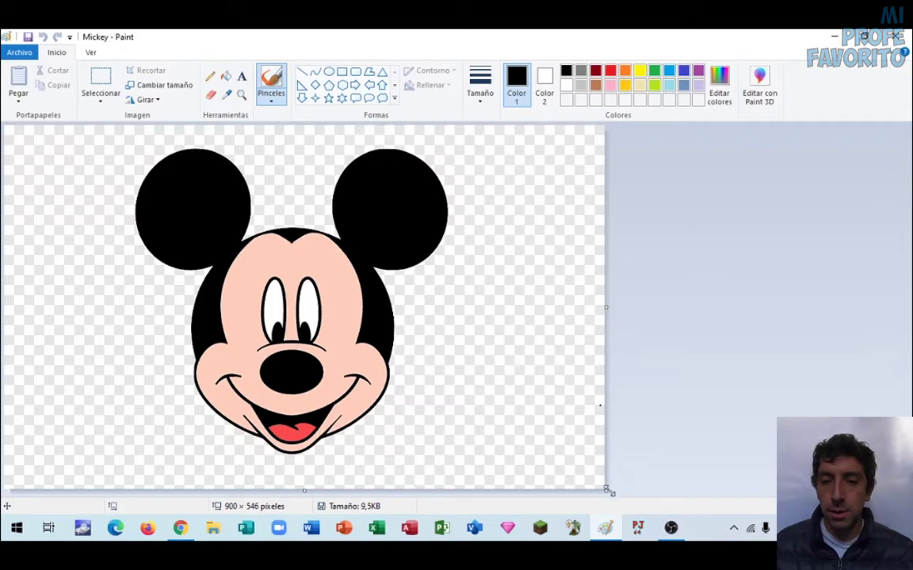
# Enlarge the canvas to about 1806 × 794 px, adding blank space beside and below the Mickey picture
pyautogui.moveTo(606, 492); pyautogui.dragTo(778, 493)
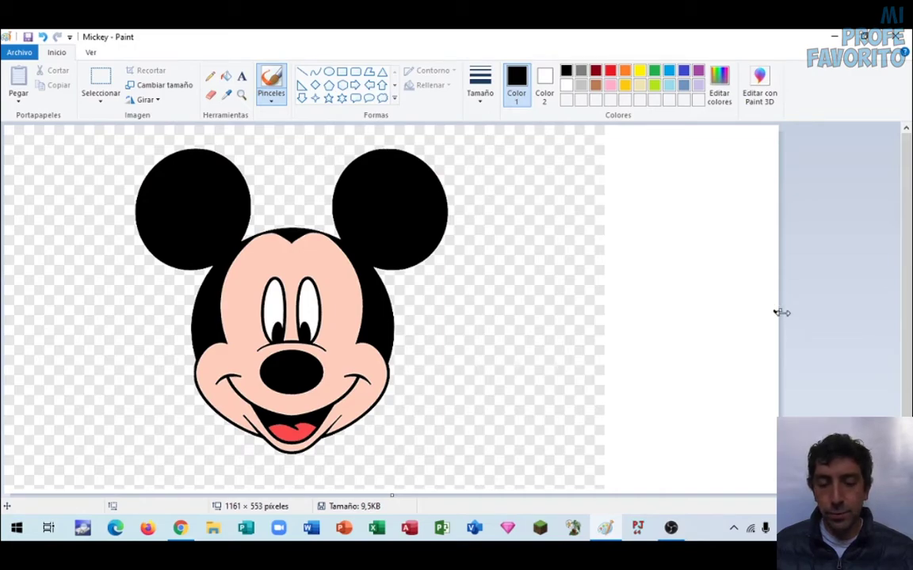
pyautogui.moveTo(781, 313); pyautogui.dragTo(893, 311)
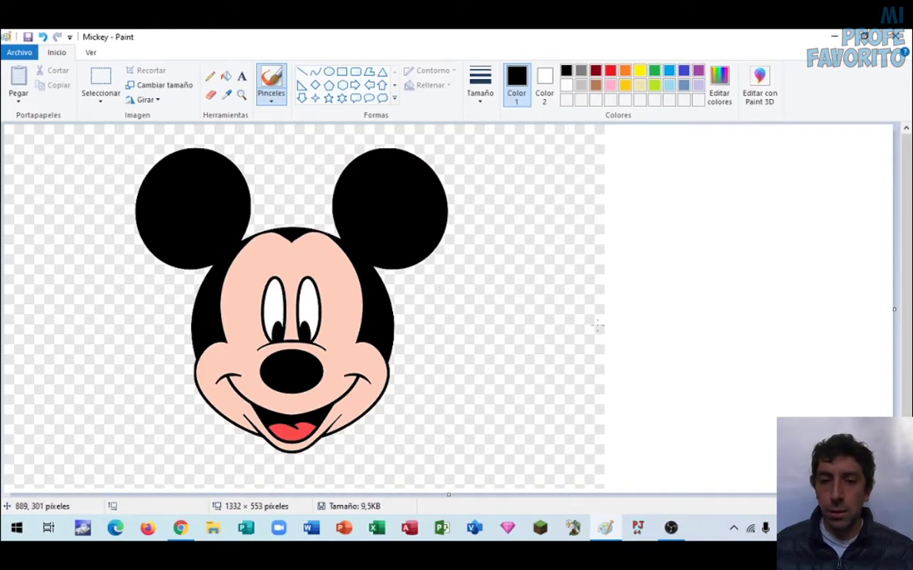
pyautogui.scroll(-2, 495, 352)
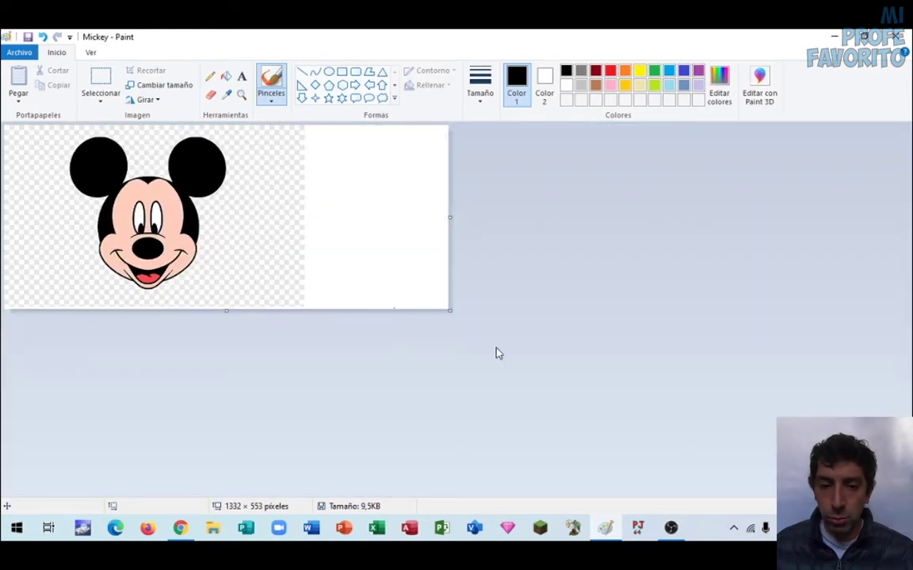
pyautogui.moveTo(449, 311)
pyautogui.mouseDown()
pyautogui.moveTo(570, 355)
pyautogui.moveTo(607, 391)
pyautogui.mouseUp()
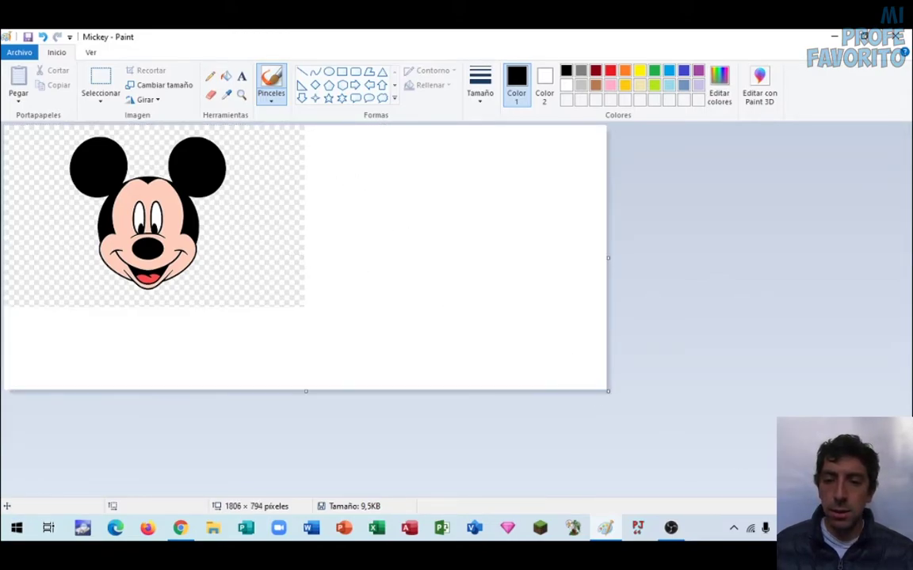
# Draw a trial S-shaped curve about 486 px wide in the blank area beside the picture, and delete it
pyautogui.hotkey('ctrl', 'pageup')
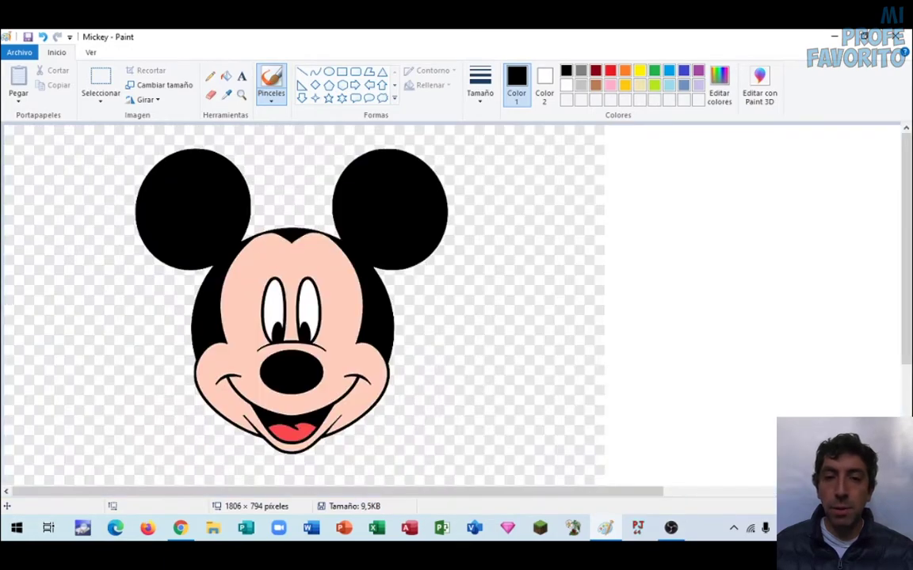
pyautogui.moveTo(375, 493); pyautogui.dragTo(608, 494)
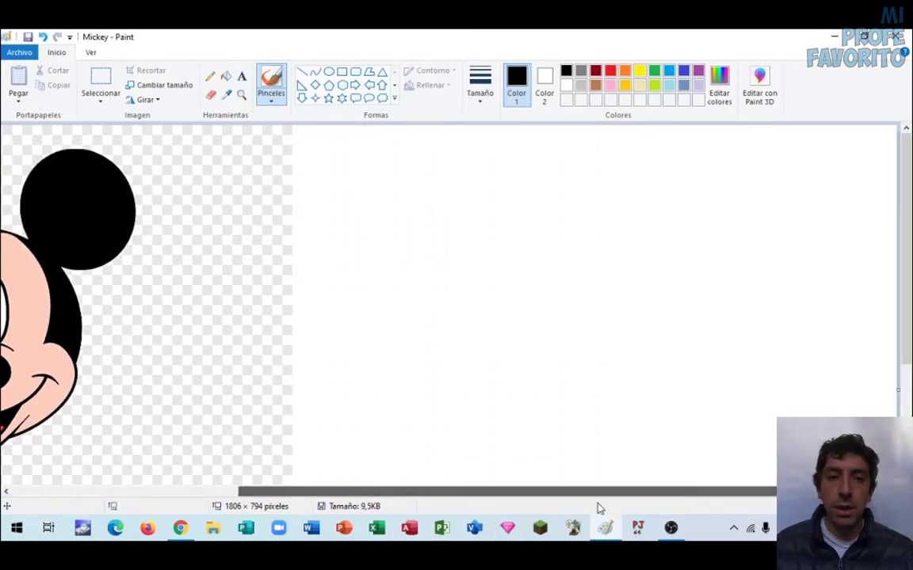
pyautogui.click(315, 73)
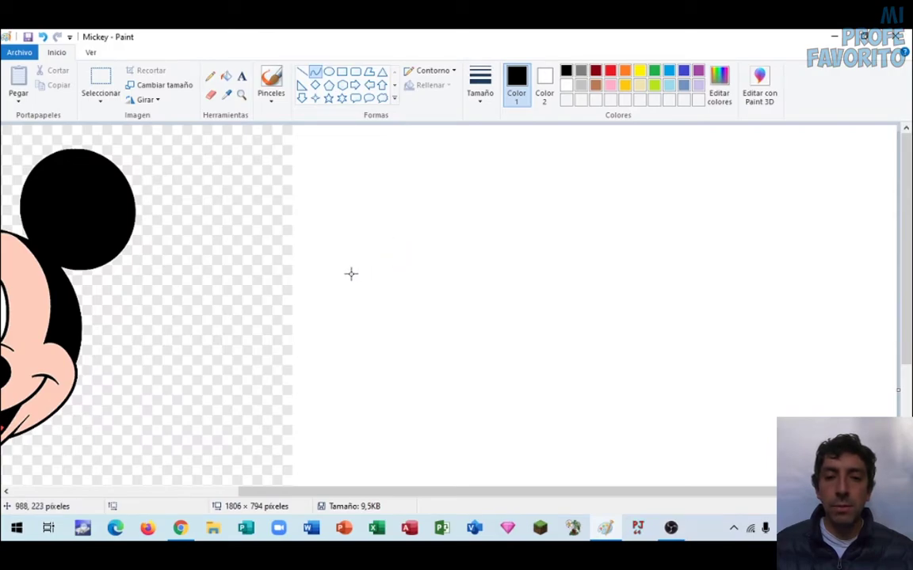
pyautogui.moveTo(350, 273); pyautogui.dragTo(675, 274)
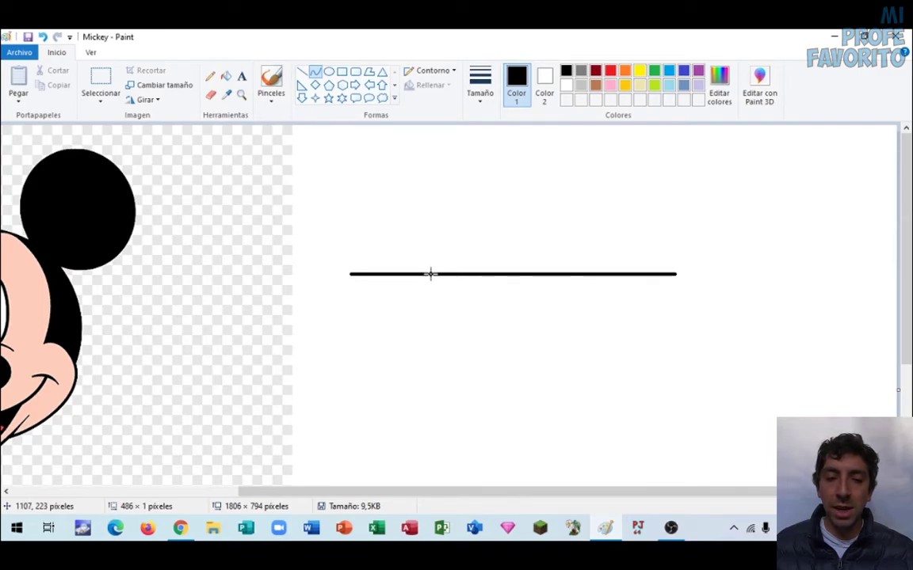
pyautogui.moveTo(431, 274); pyautogui.dragTo(428, 349)
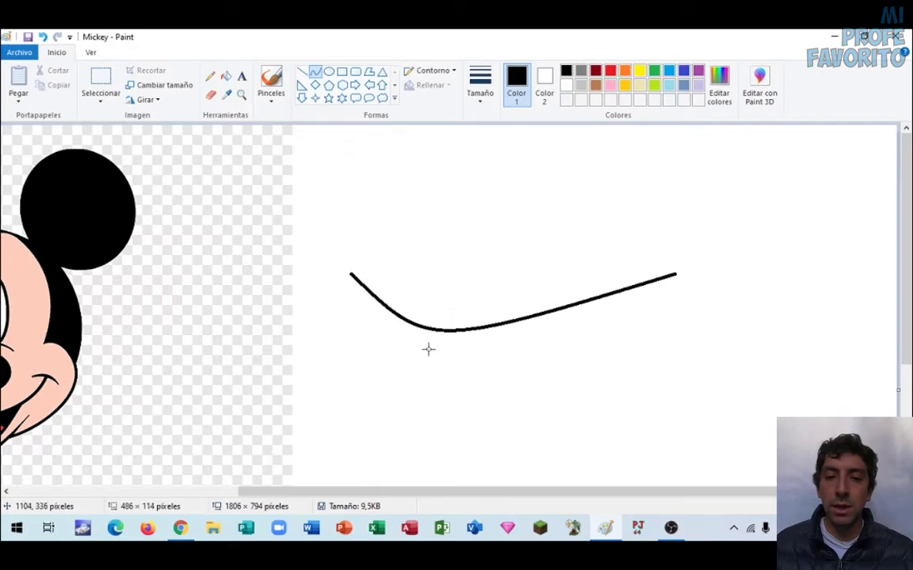
pyautogui.moveTo(578, 302); pyautogui.dragTo(548, 191)
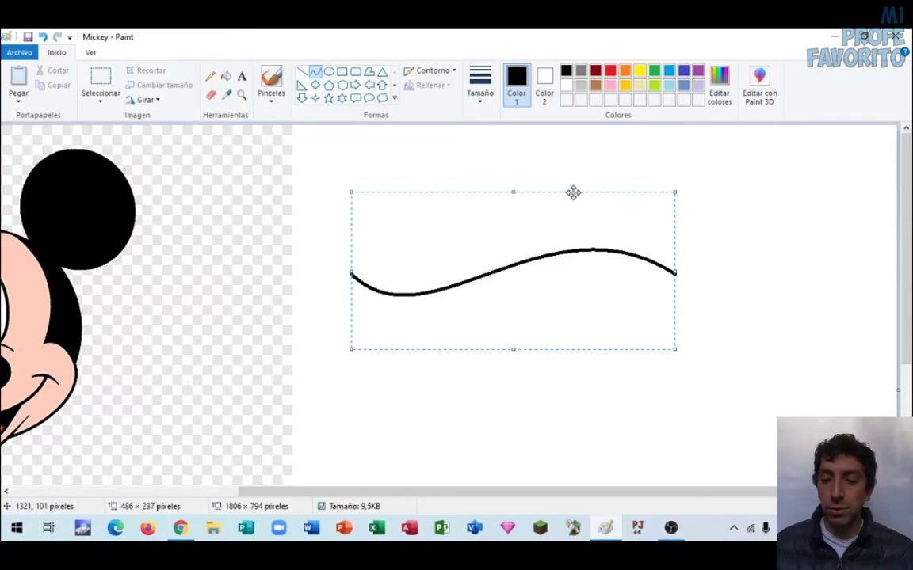
pyautogui.press('Delete')
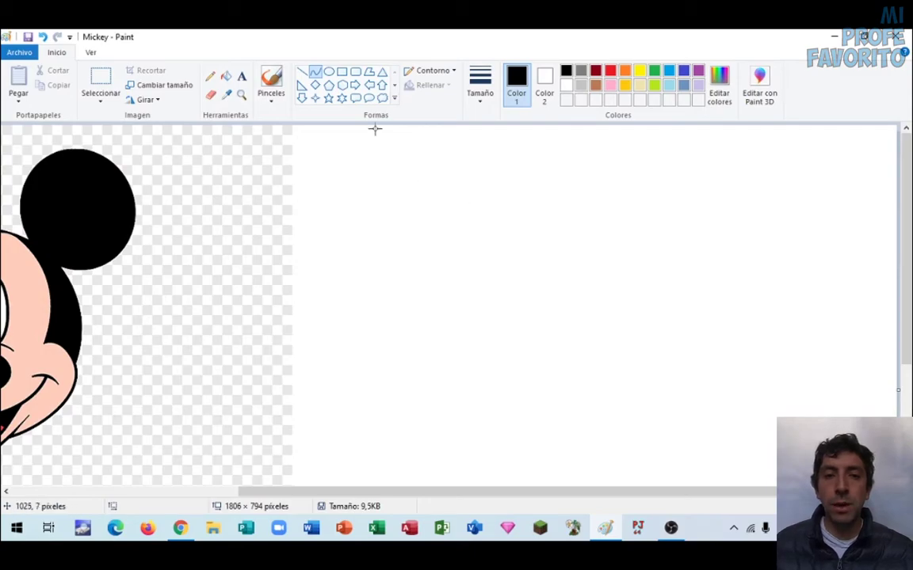
# Draw a second trial curve about 569 px wide, bend it at two points, and undo it
pyautogui.moveTo(349, 277); pyautogui.dragTo(729, 277)
pyautogui.moveTo(447, 280); pyautogui.dragTo(444, 373)
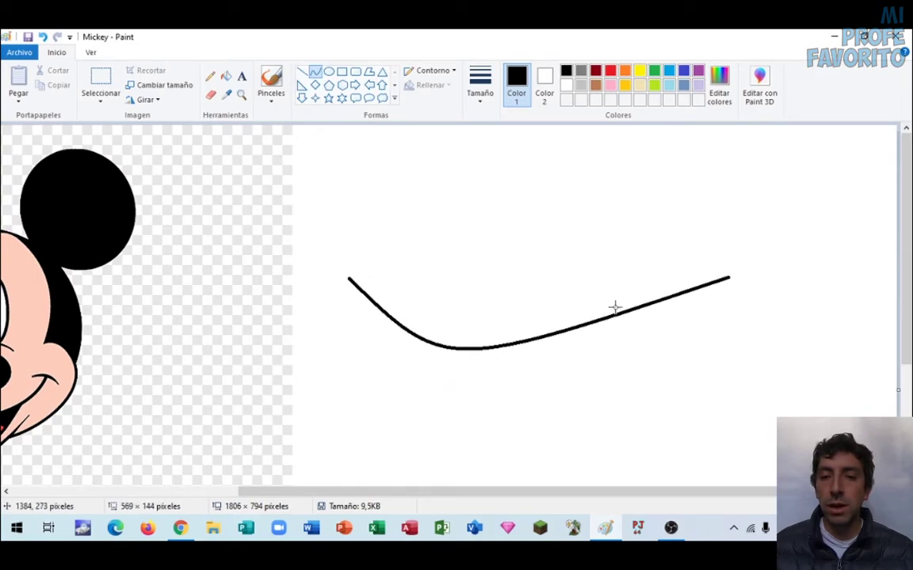
pyautogui.moveTo(608, 317); pyautogui.dragTo(657, 367)
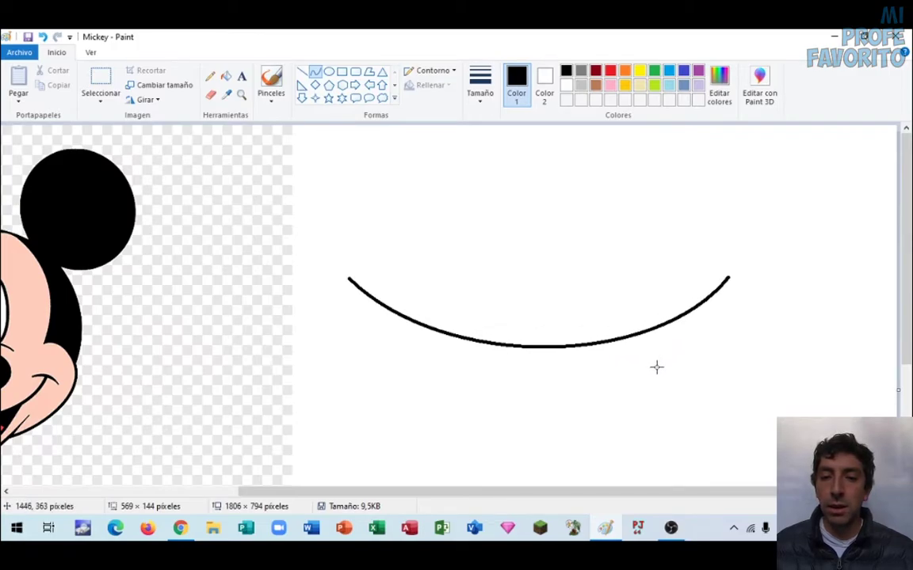
pyautogui.moveTo(653, 367); pyautogui.dragTo(631, 291)
pyautogui.hotkey('ctrl', 'z')
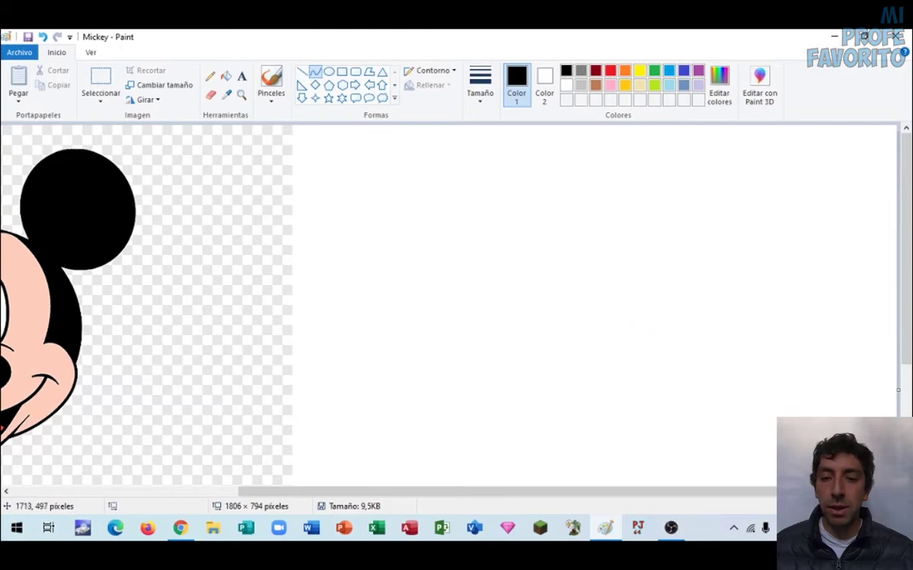
# Draw a circle about 137 × 133 px in the blank area beside the picture as Mickey's left ear
pyautogui.scroll(-1, 673, 433)
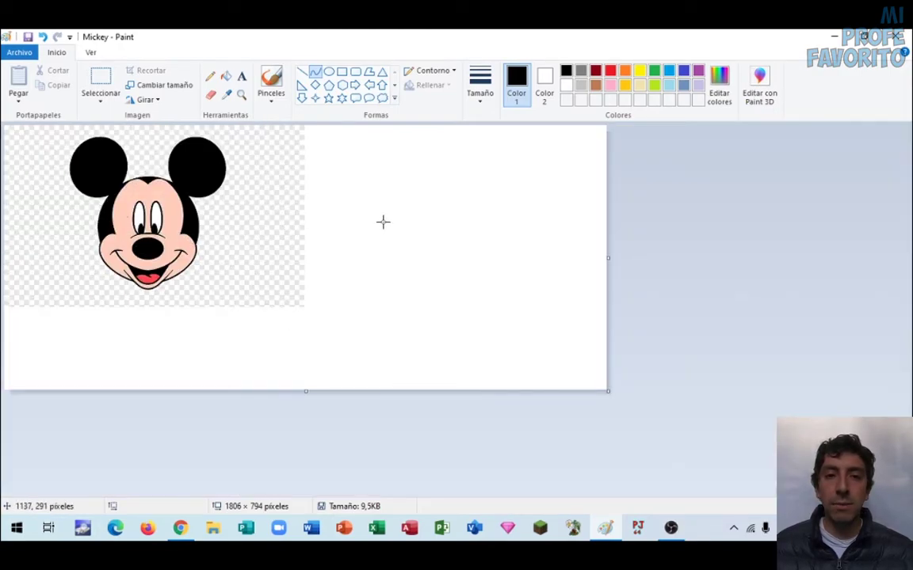
pyautogui.click(330, 72)
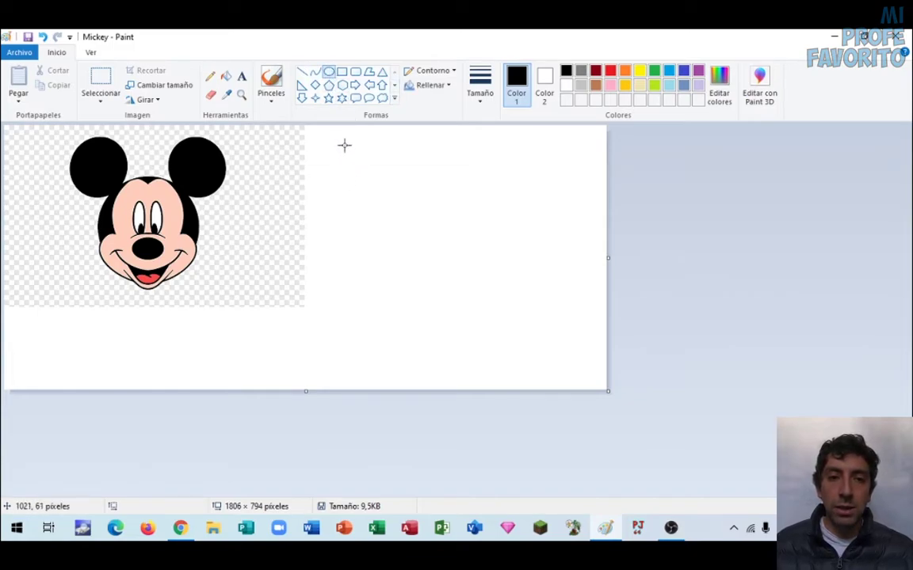
pyautogui.moveTo(342, 144); pyautogui.dragTo(388, 187)
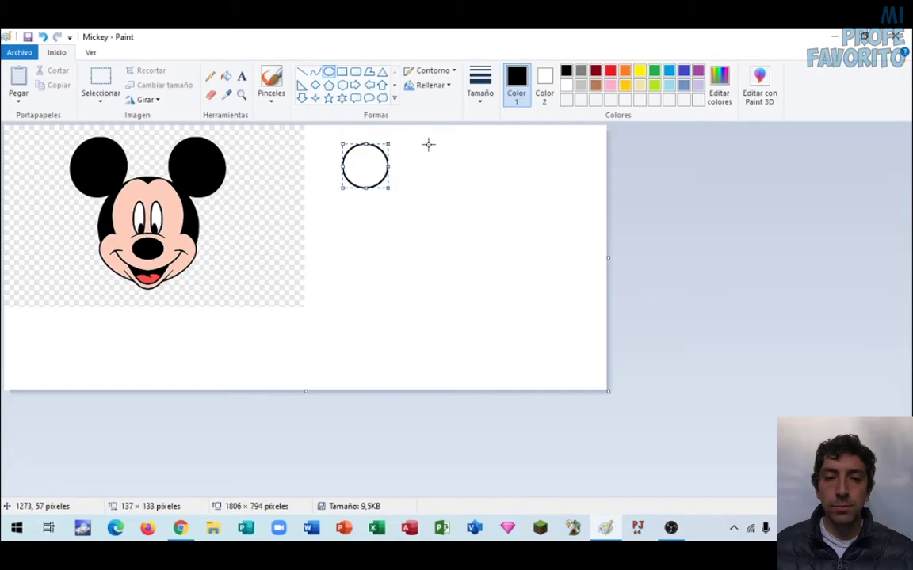
pyautogui.click(439, 183)
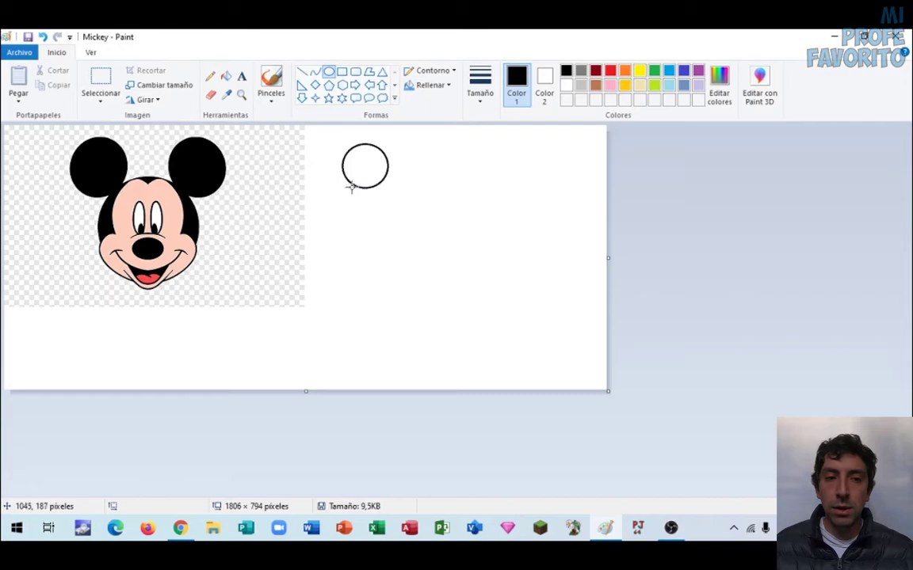
# Draw the head as a circle about 321 × 305 px touching the left ear, and add a matching right-ear circle
pyautogui.moveTo(371, 177); pyautogui.dragTo(478, 279)
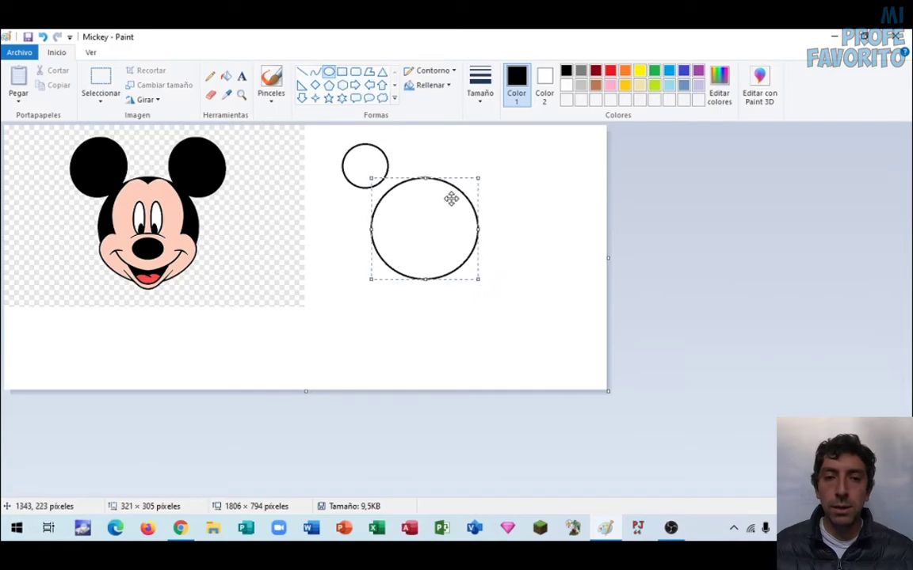
pyautogui.moveTo(444, 183); pyautogui.dragTo(436, 175)
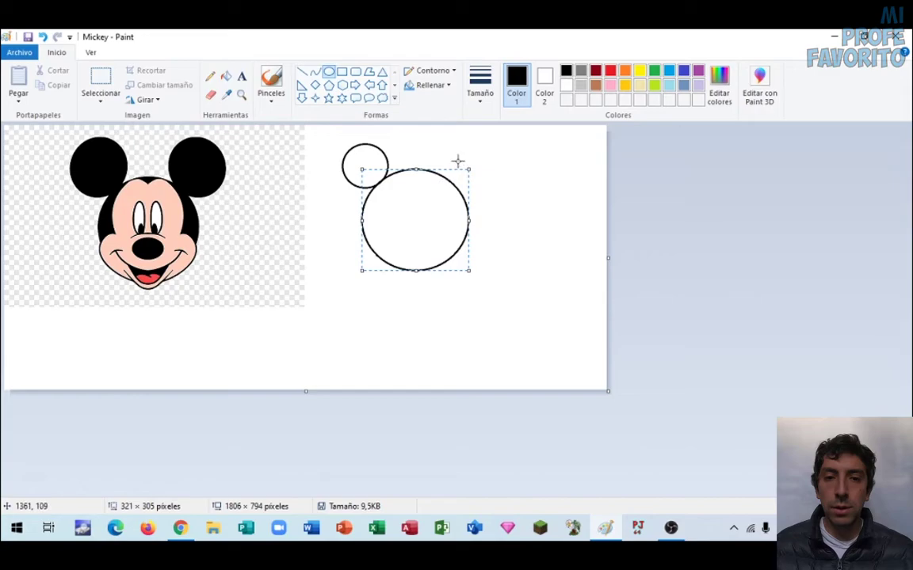
pyautogui.click(451, 164)
pyautogui.moveTo(454, 184); pyautogui.dragTo(470, 164)
pyautogui.click(472, 205)
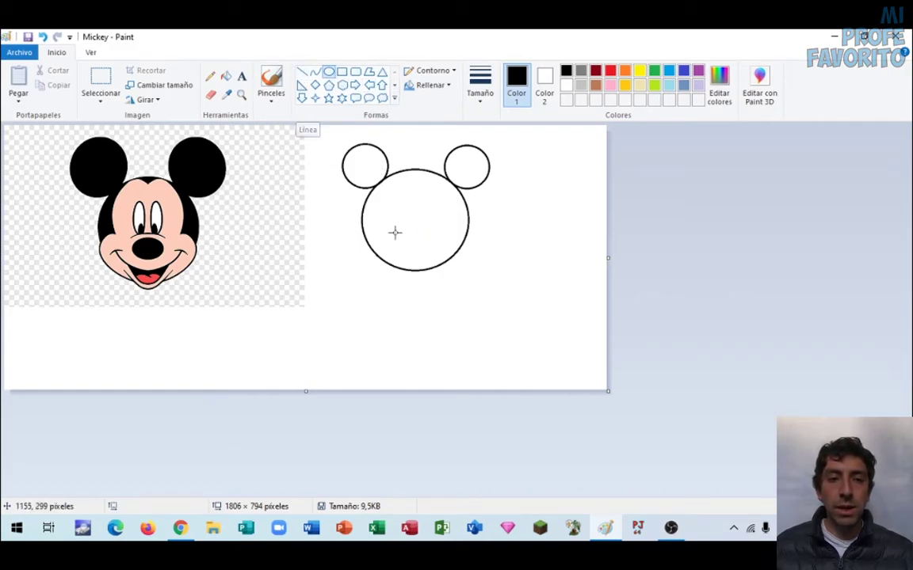
# Draw the forehead hairline inside the head as two mirrored arched curves meeting in a small central dip
pyautogui.click(315, 73)
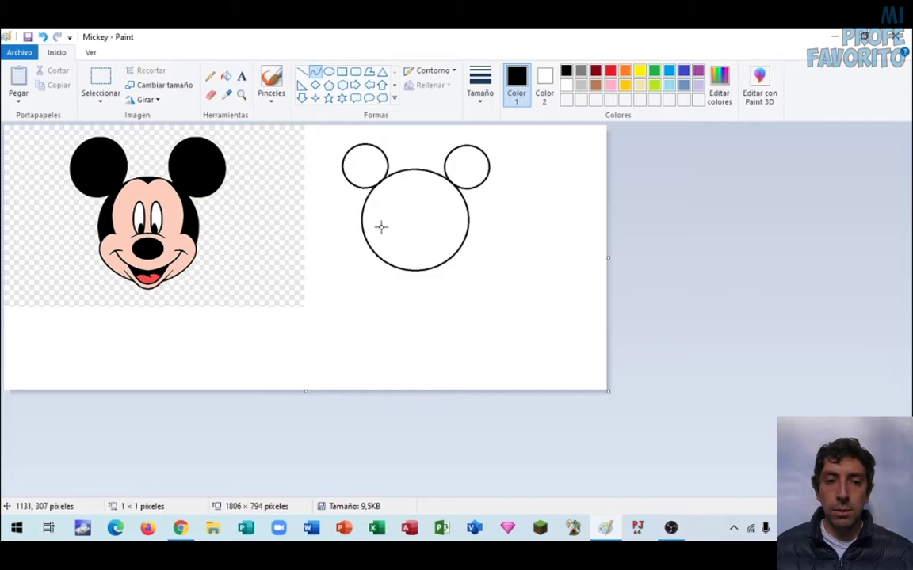
pyautogui.moveTo(381, 227); pyautogui.dragTo(413, 184)
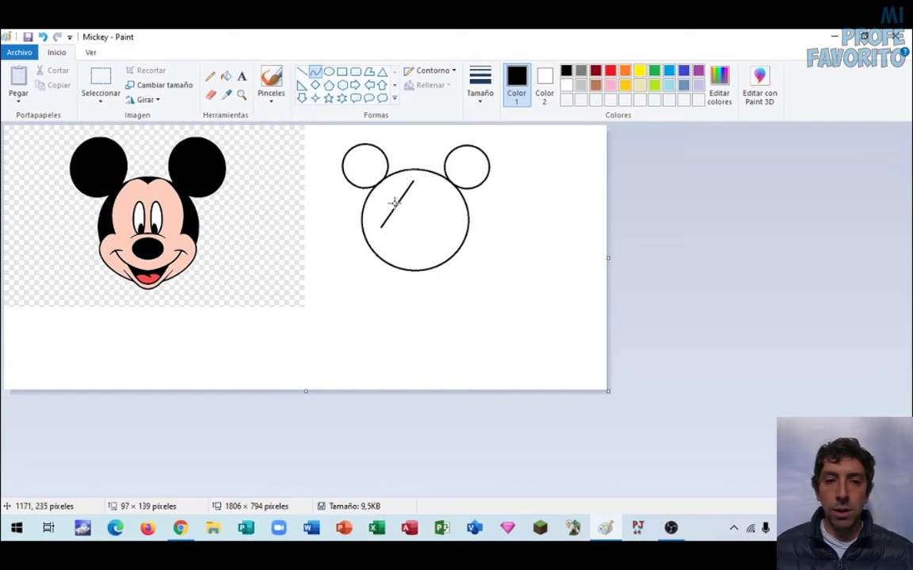
pyautogui.moveTo(394, 208); pyautogui.dragTo(397, 167)
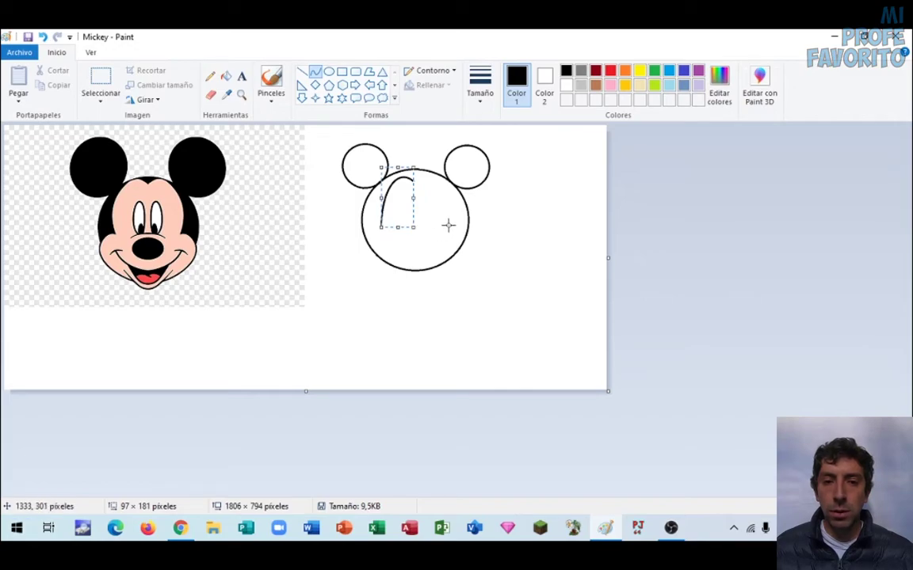
pyautogui.click(449, 226)
pyautogui.moveTo(449, 226); pyautogui.dragTo(414, 181)
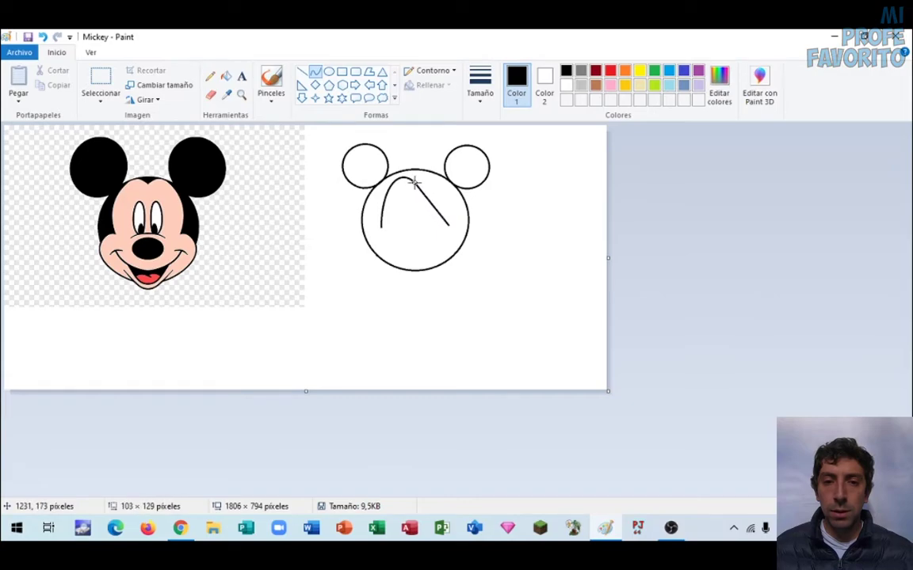
pyautogui.moveTo(434, 206); pyautogui.dragTo(421, 170)
pyautogui.click(395, 288)
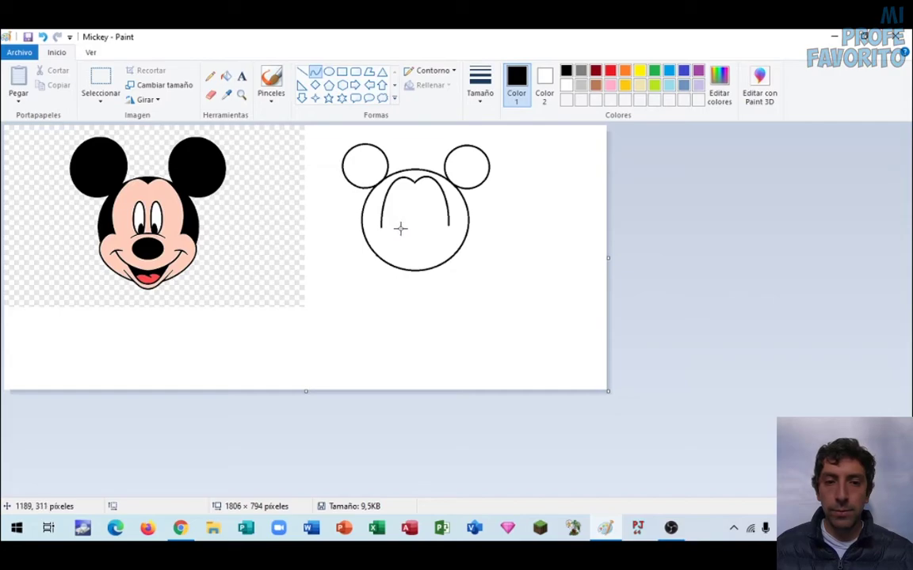
# Draw a shallow upward-arched curve across the middle of the face, and a narrow left-eye ellipse about 35 × 93 px above it
pyautogui.moveTo(395, 227)
pyautogui.mouseDown()
pyautogui.moveTo(434, 228)
pyautogui.moveTo(406, 223)
pyautogui.moveTo(421, 222)
pyautogui.mouseUp()
pyautogui.click(451, 238)
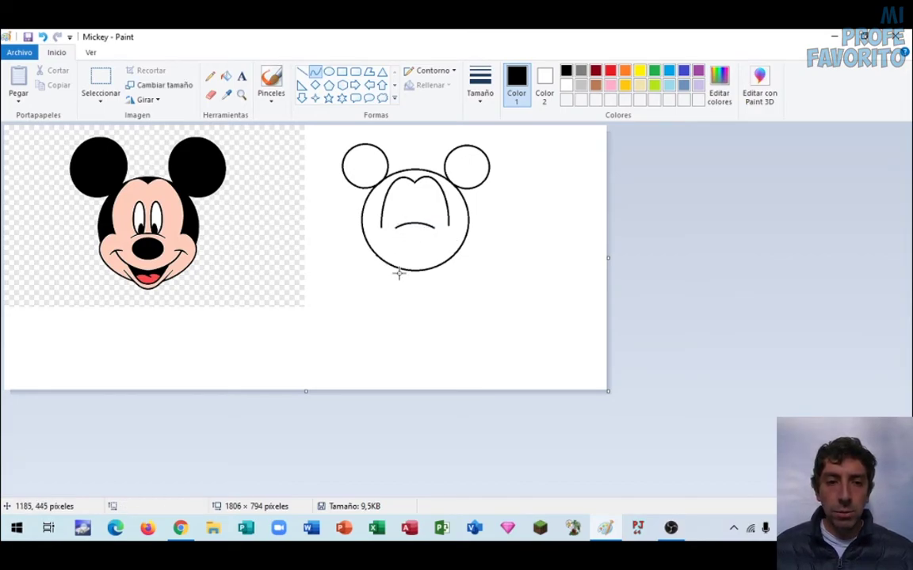
pyautogui.click(329, 72)
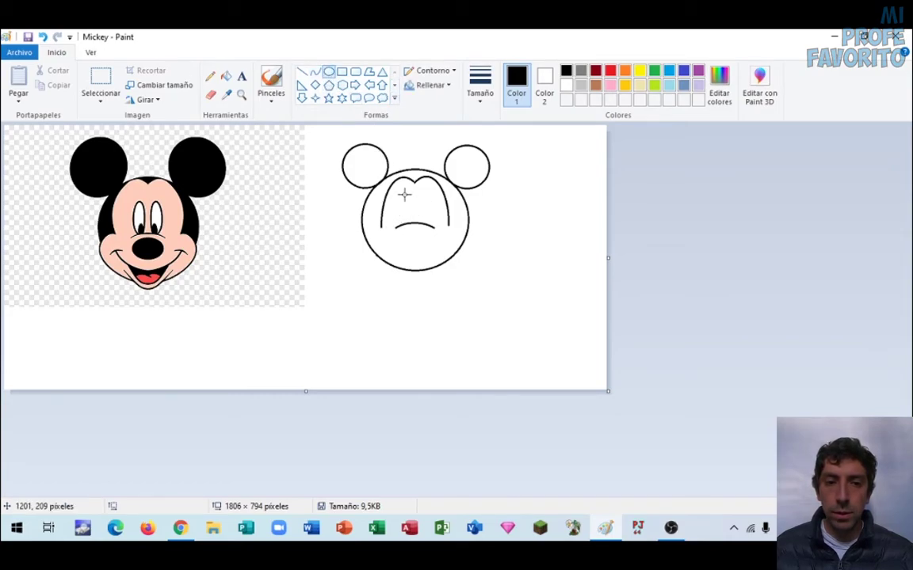
pyautogui.moveTo(404, 193); pyautogui.dragTo(393, 225)
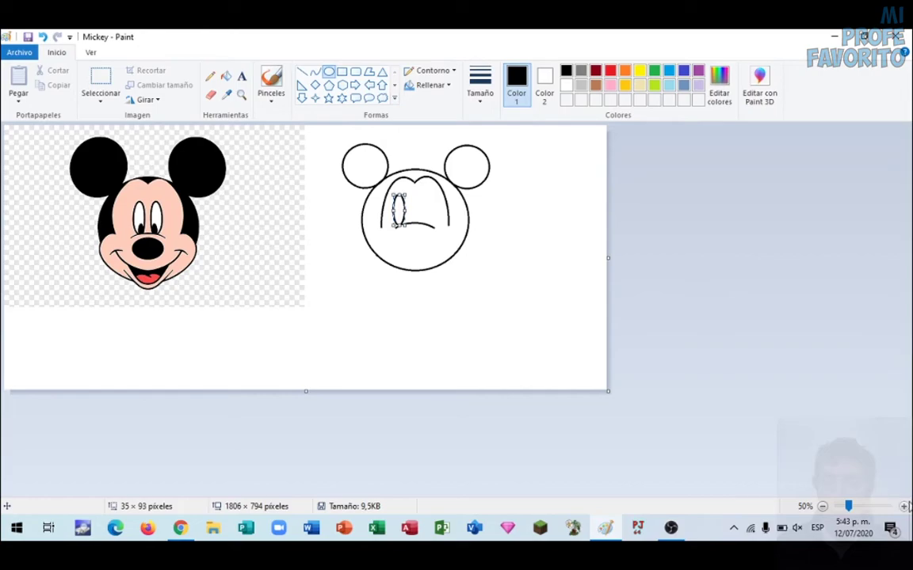
# Move the left-eye ellipse slightly inward and up so its lower end rests on the arched curve across the face
pyautogui.click(904, 506)
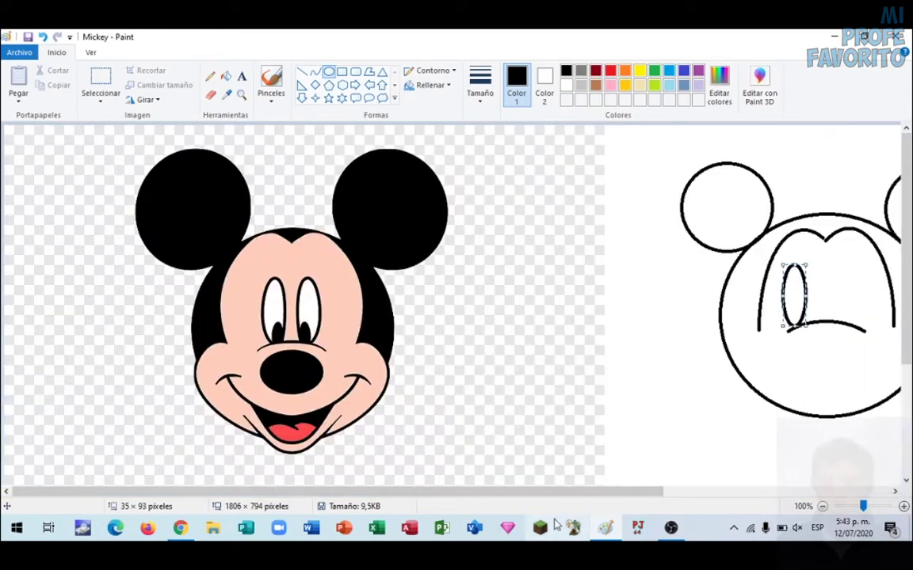
pyautogui.moveTo(550, 492); pyautogui.dragTo(664, 523)
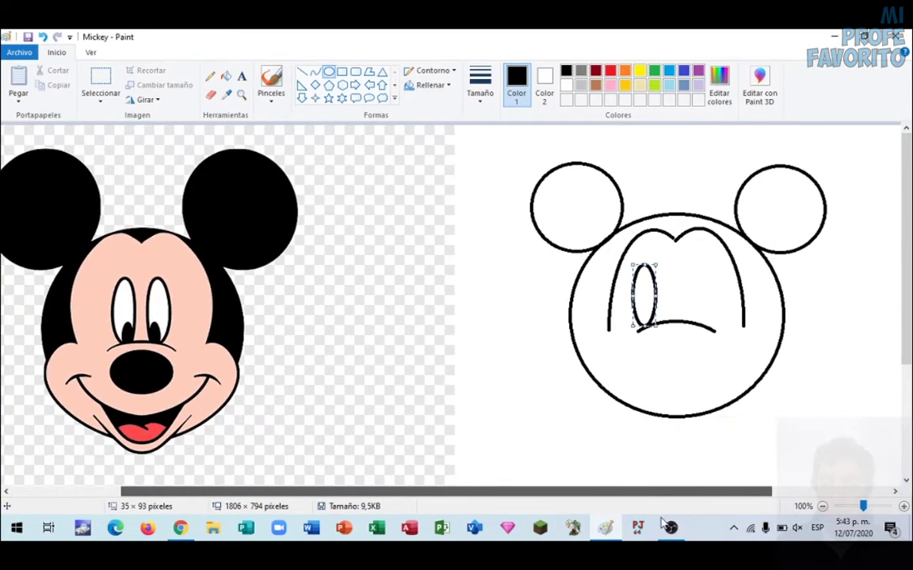
pyautogui.click(905, 507)
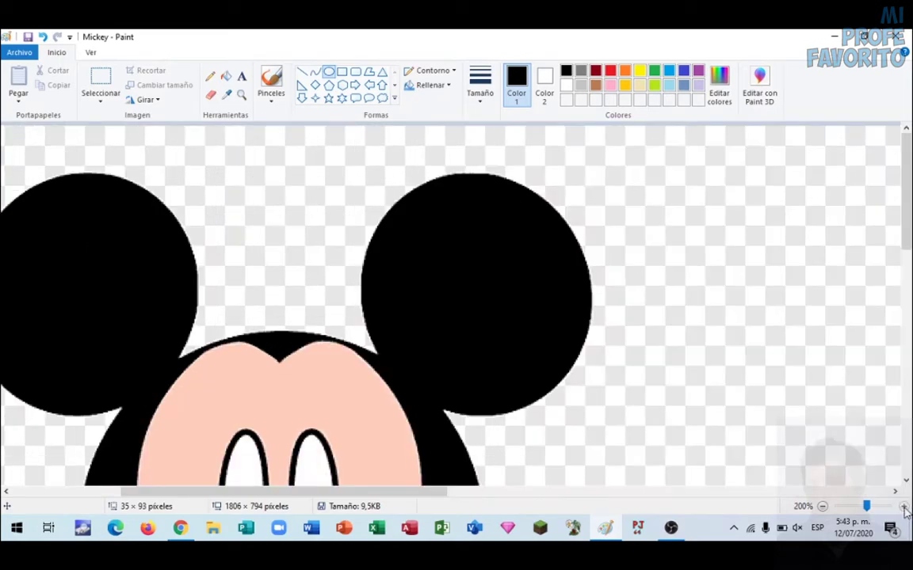
pyautogui.click(821, 507)
pyautogui.moveTo(688, 495); pyautogui.dragTo(723, 497)
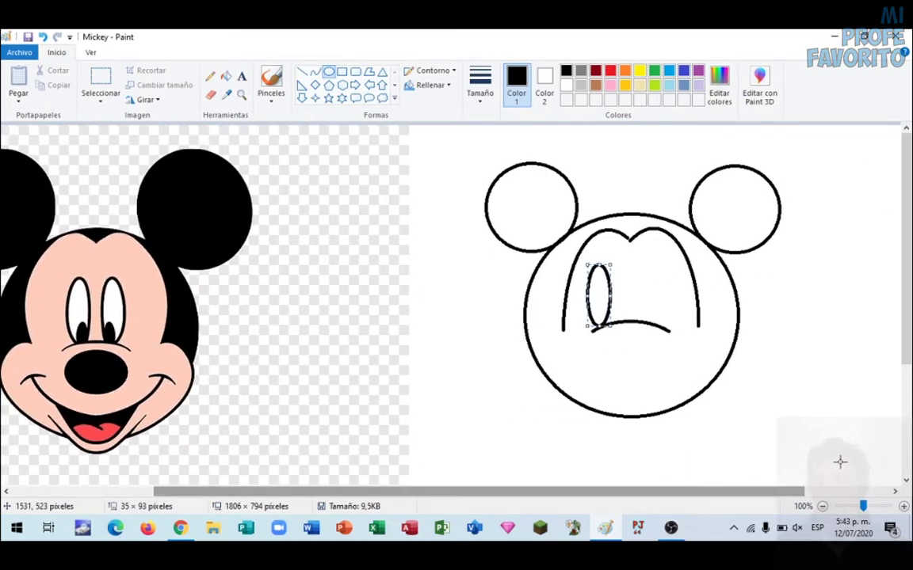
pyautogui.moveTo(909, 190)
pyautogui.mouseDown()
pyautogui.moveTo(908, 235)
pyautogui.moveTo(891, 199)
pyautogui.moveTo(906, 190)
pyautogui.mouseUp()
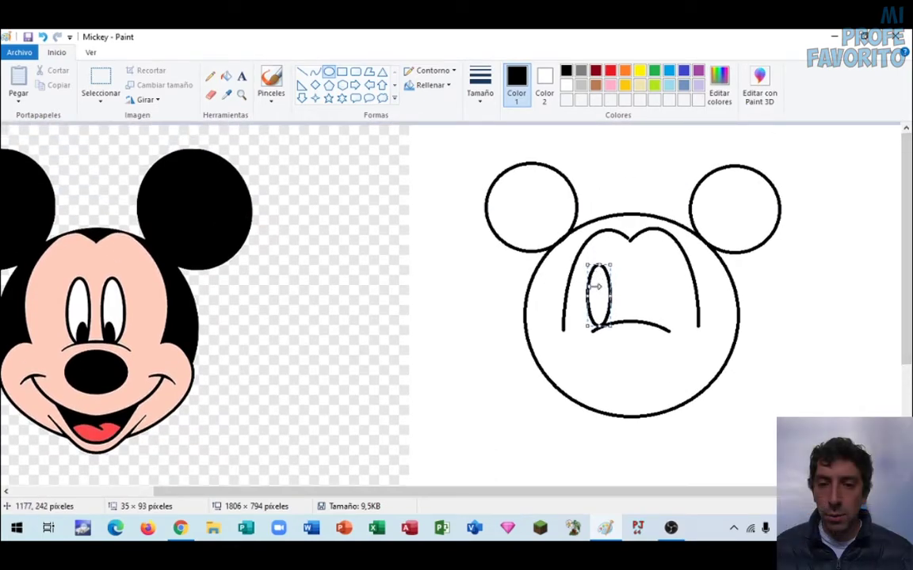
pyautogui.moveTo(599, 283); pyautogui.dragTo(607, 278)
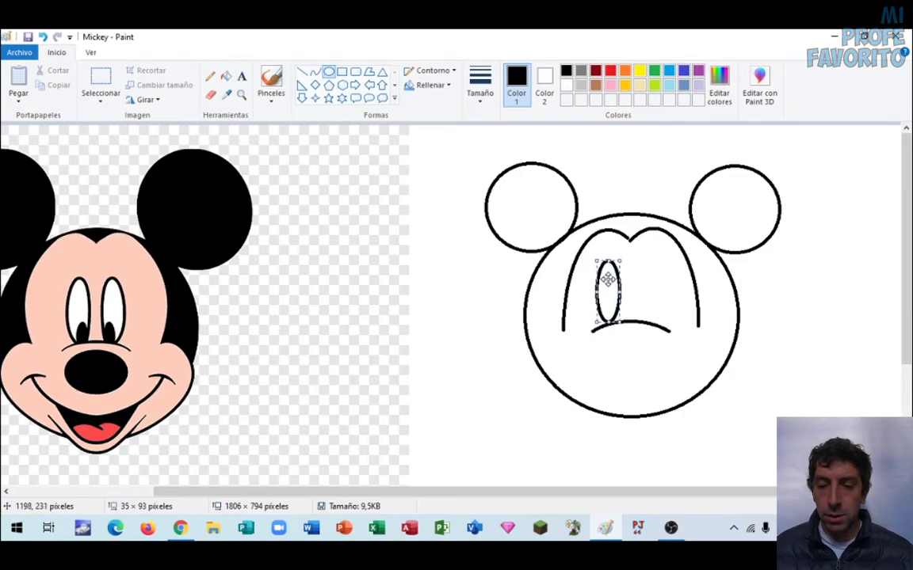
# Draw the right eye as a narrow ellipse about 35 × 91 px beside the left eye, resting on the arched curve
pyautogui.click(639, 316)
pyautogui.moveTo(637, 321); pyautogui.dragTo(660, 260)
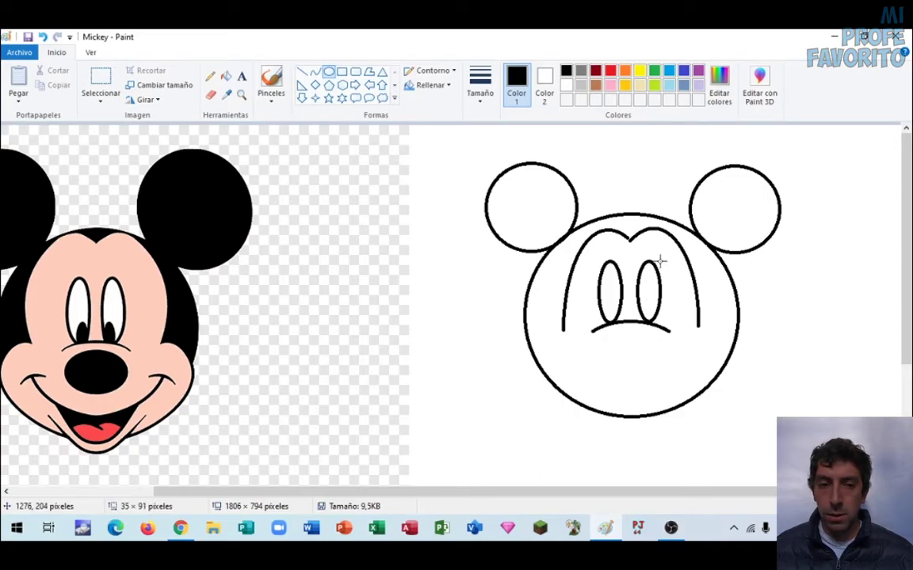
pyautogui.moveTo(660, 260); pyautogui.dragTo(662, 259)
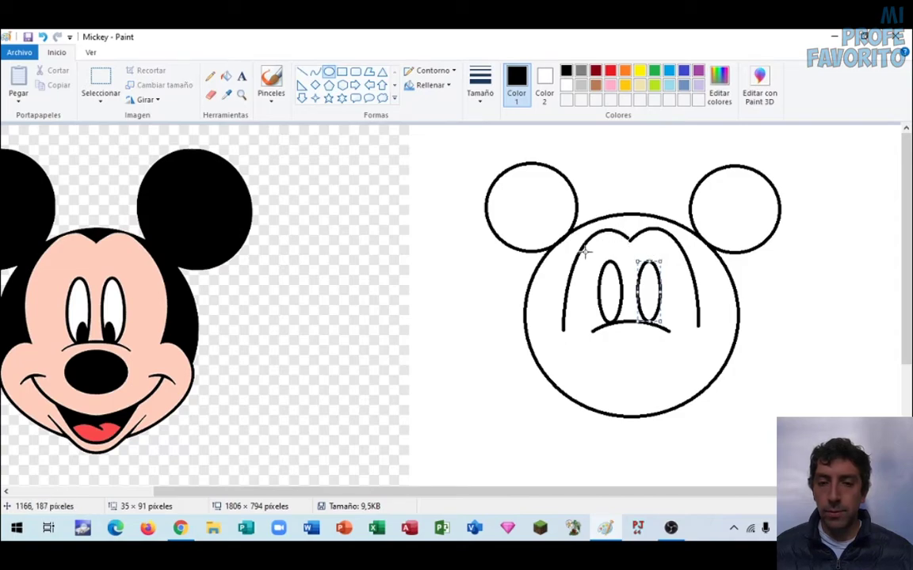
# Draw the nose as a wide ellipse about 101 × 52 px centred just below the arched curve under the eyes
pyautogui.click(622, 341)
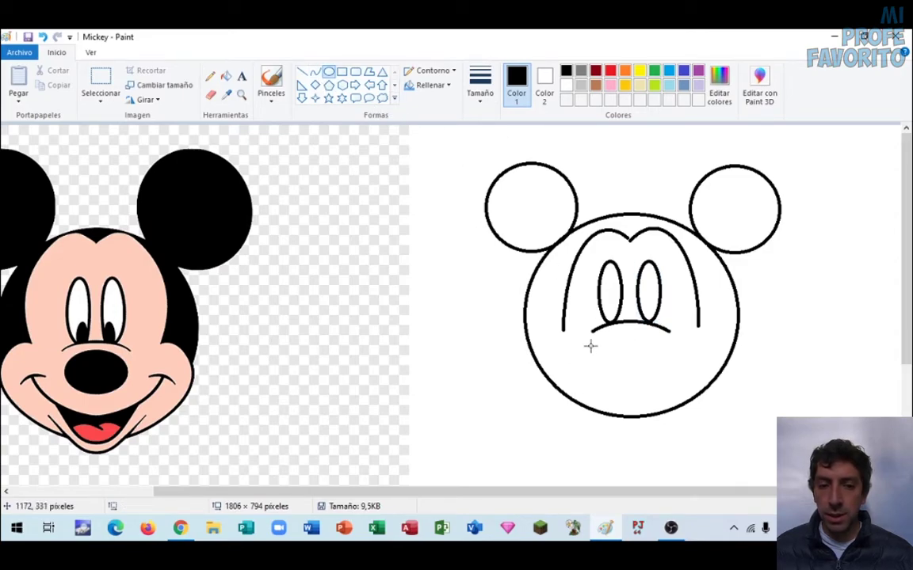
pyautogui.moveTo(599, 340); pyautogui.dragTo(639, 349)
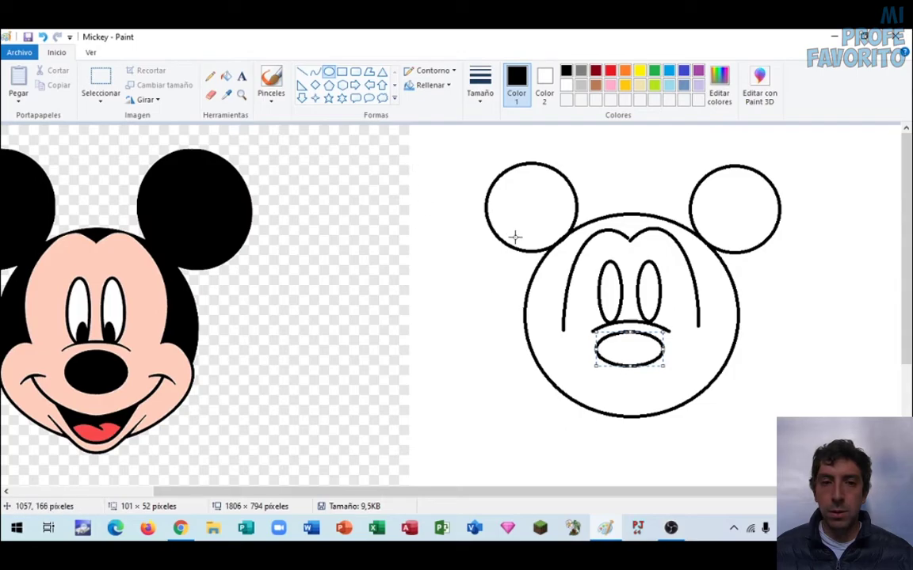
pyautogui.click(471, 308)
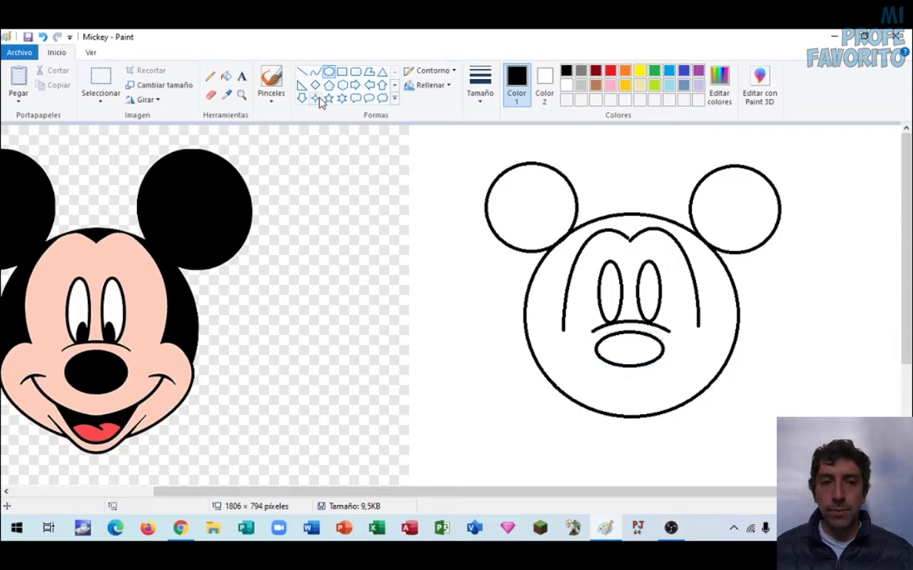
# Touch up the hairline's central dip with a short straight line about 6 × 7 px where the two arches meet
pyautogui.click(304, 73)
pyautogui.moveTo(603, 242); pyautogui.dragTo(629, 248)
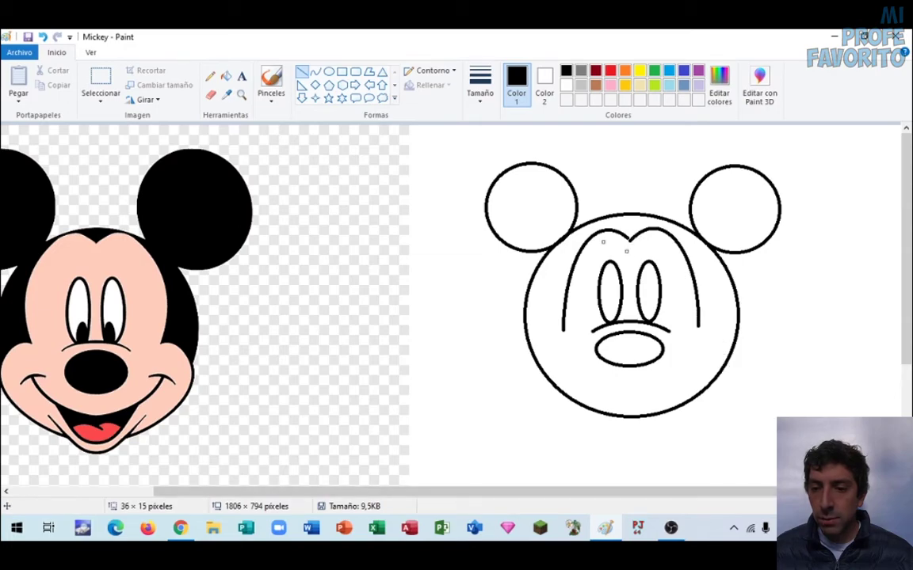
pyautogui.scroll(1, 571, 443)
pyautogui.moveTo(377, 491); pyautogui.dragTo(626, 531)
pyautogui.moveTo(582, 353); pyautogui.dragTo(581, 353)
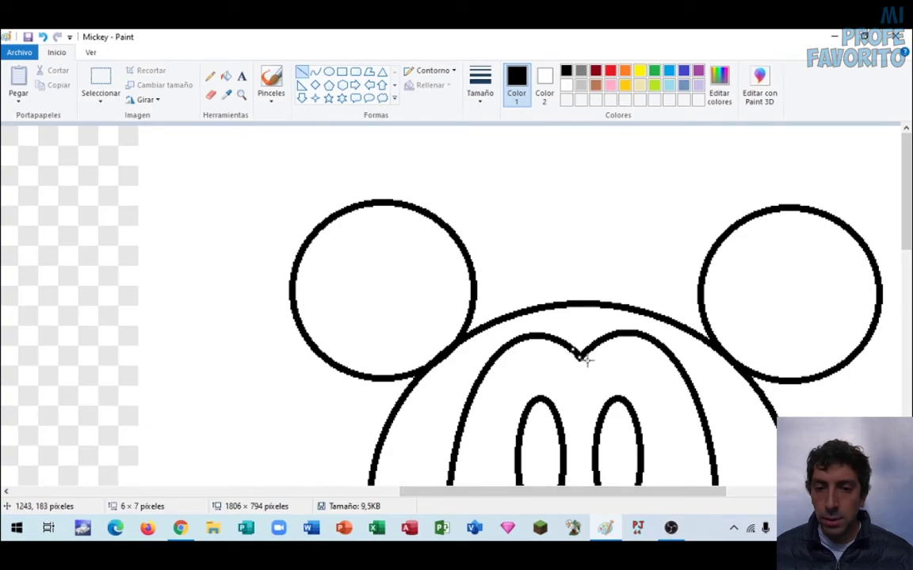
pyautogui.rightClick(592, 360)
pyautogui.click(627, 349)
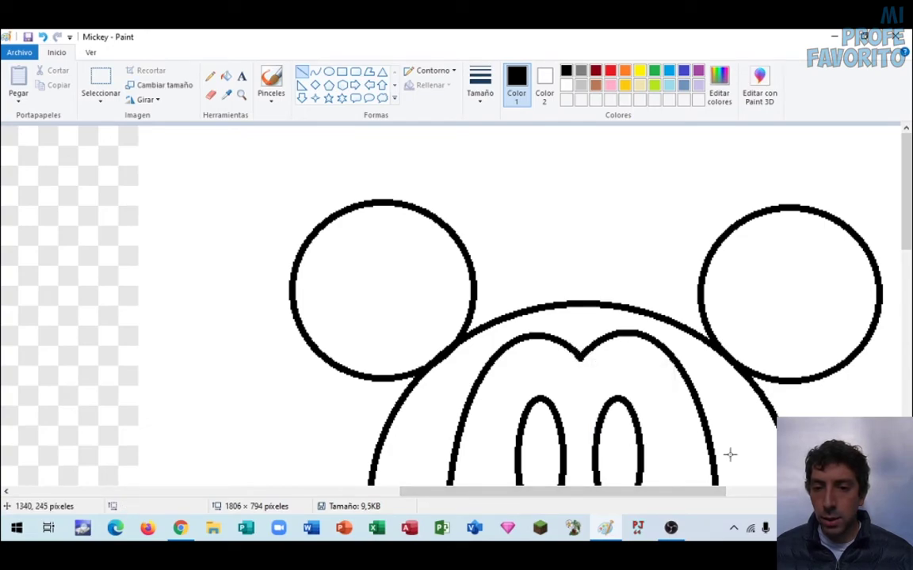
pyautogui.scroll(-2, 456, 309)
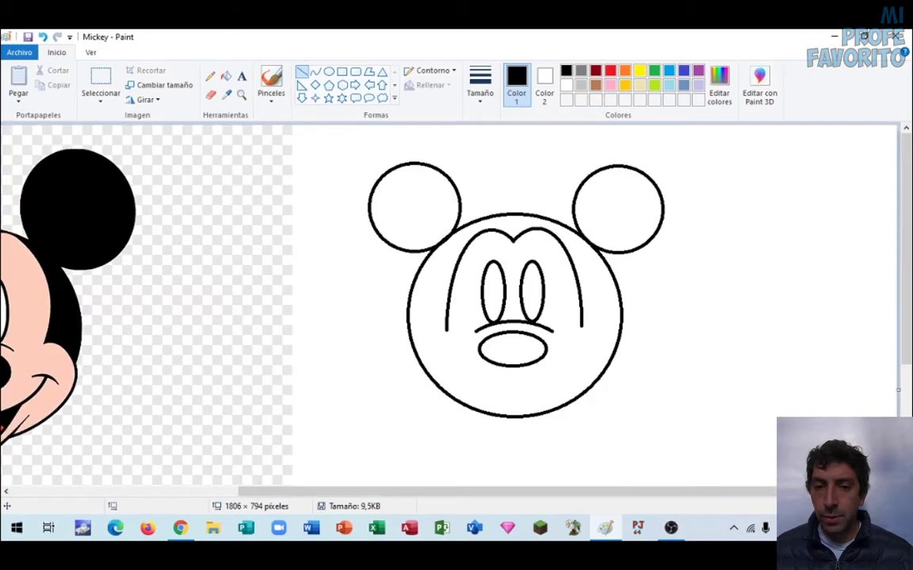
# Draw the smile below the nose as a 201 px wide curve, bent downward evenly at both sides
pyautogui.moveTo(709, 497); pyautogui.dragTo(622, 508)
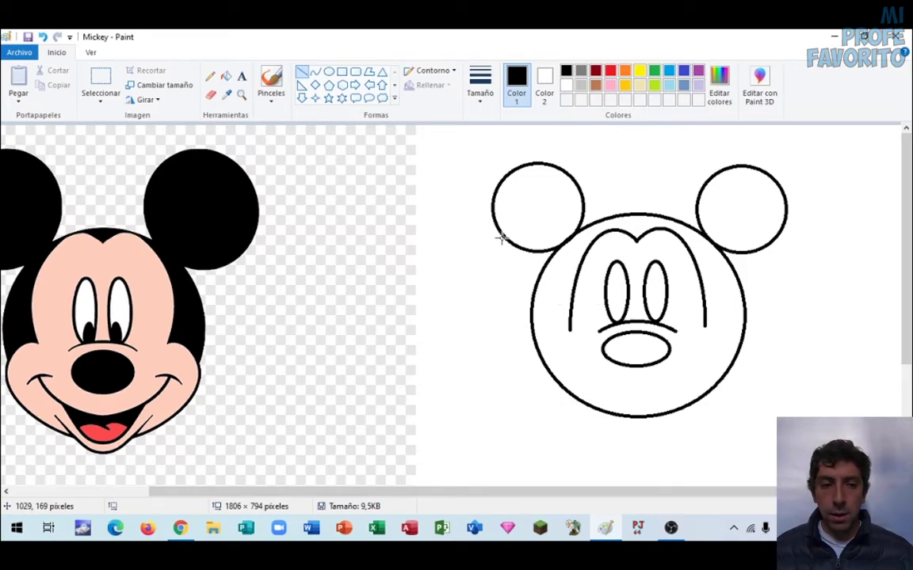
pyautogui.click(303, 73)
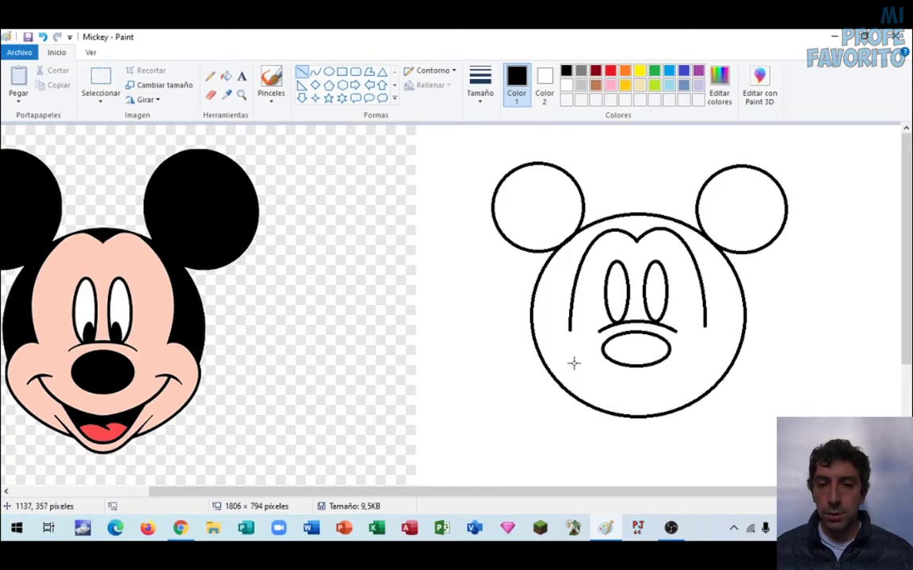
pyautogui.click(316, 73)
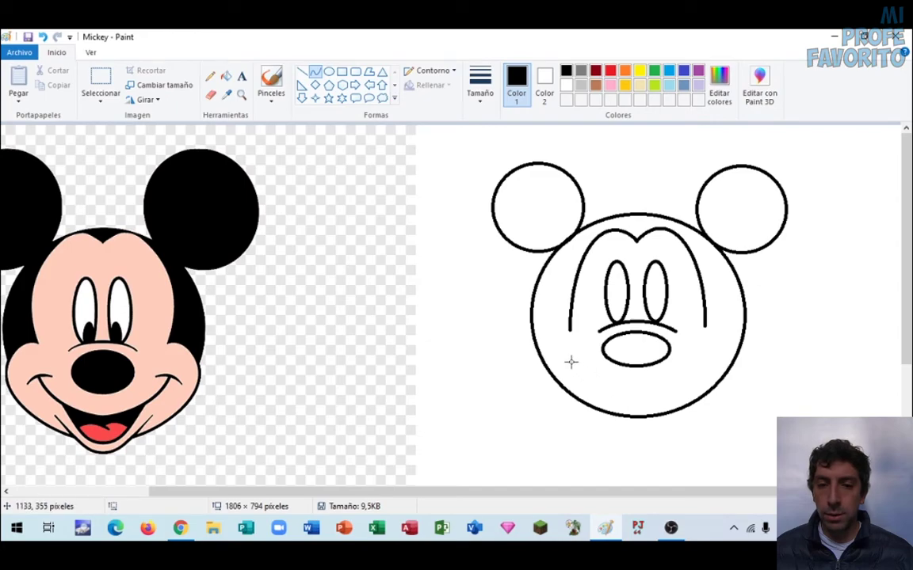
pyautogui.moveTo(572, 360)
pyautogui.mouseDown()
pyautogui.moveTo(665, 369)
pyautogui.moveTo(608, 361)
pyautogui.moveTo(570, 327)
pyautogui.moveTo(583, 363)
pyautogui.moveTo(599, 370)
pyautogui.moveTo(667, 380)
pyautogui.moveTo(699, 373)
pyautogui.moveTo(710, 359)
pyautogui.mouseUp()
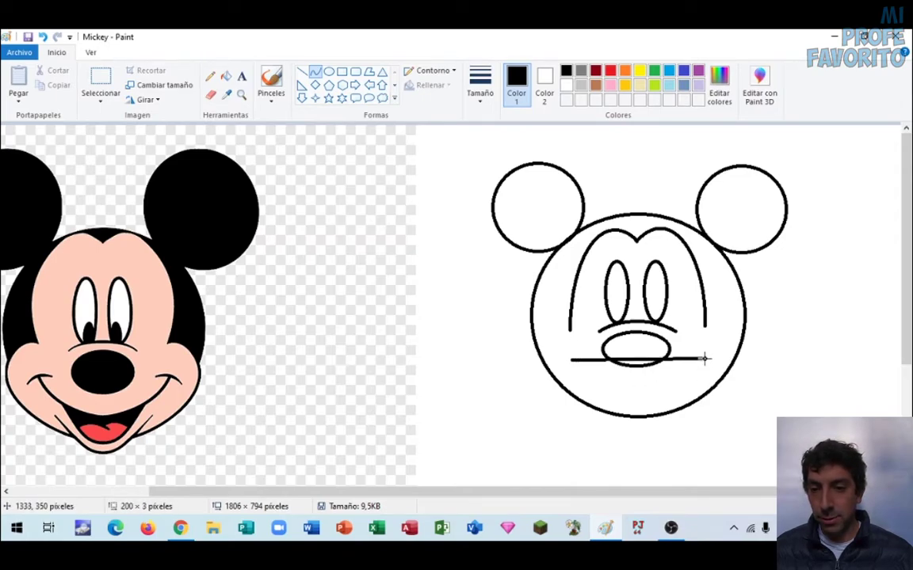
pyautogui.moveTo(703, 359); pyautogui.dragTo(705, 360)
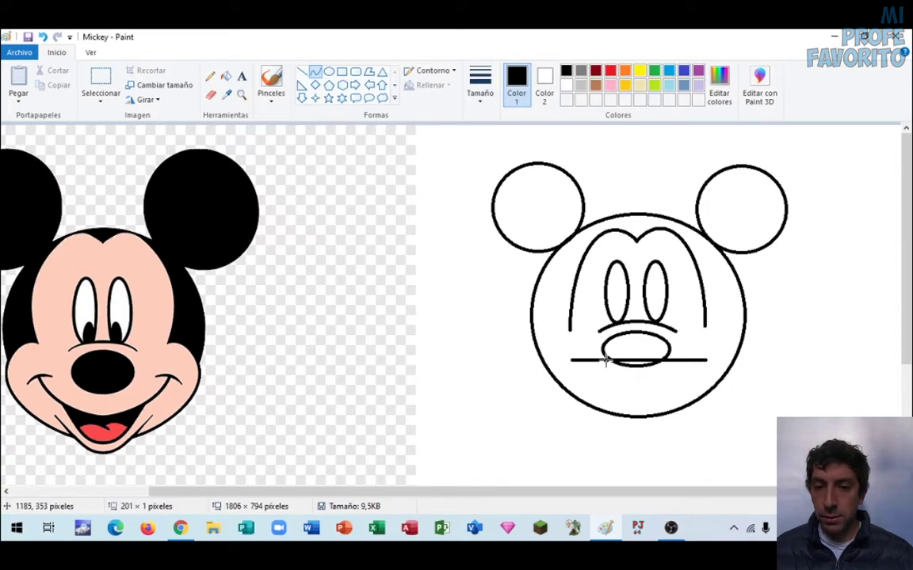
pyautogui.moveTo(606, 361); pyautogui.dragTo(609, 385)
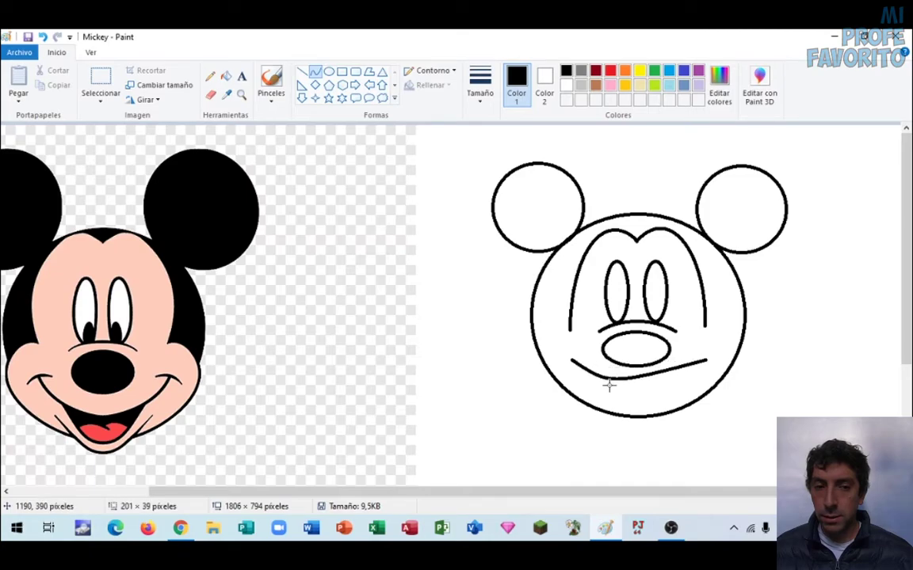
pyautogui.moveTo(660, 372); pyautogui.dragTo(666, 394)
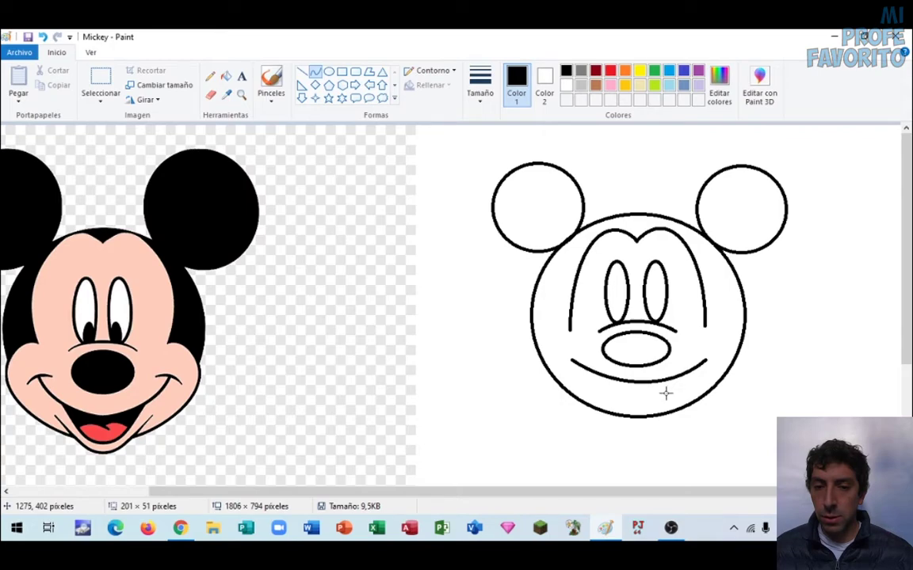
pyautogui.click(729, 348)
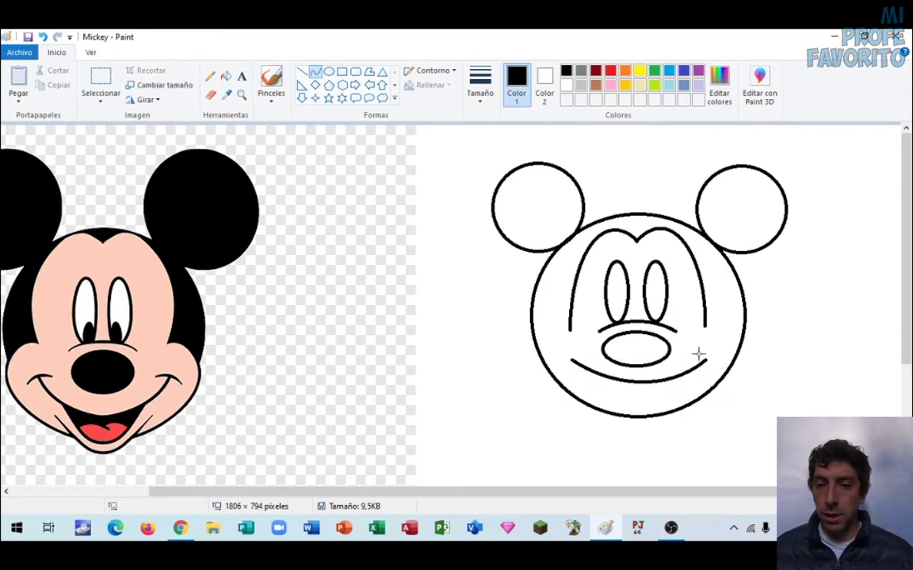
# Add short curved cheek creases across the smile's ends, about 34 × 32 px at the right and 26 × 20 px at the left
pyautogui.moveTo(693, 351); pyautogui.dragTo(716, 370)
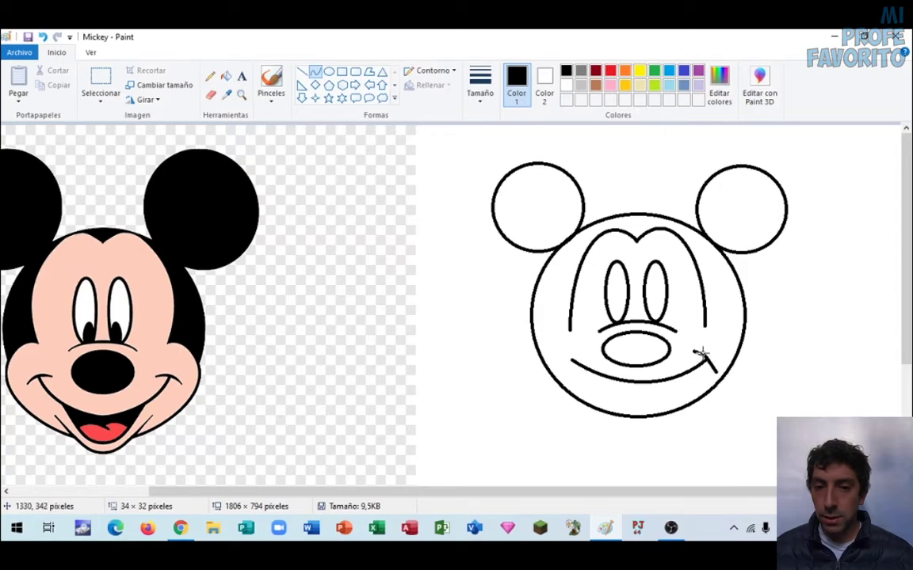
pyautogui.moveTo(704, 357); pyautogui.dragTo(706, 357)
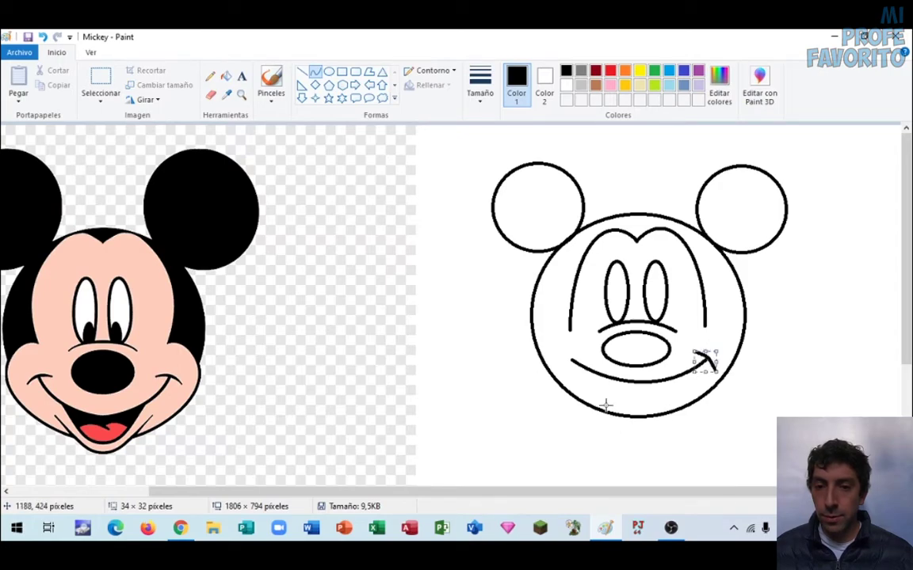
pyautogui.moveTo(587, 351); pyautogui.dragTo(566, 365)
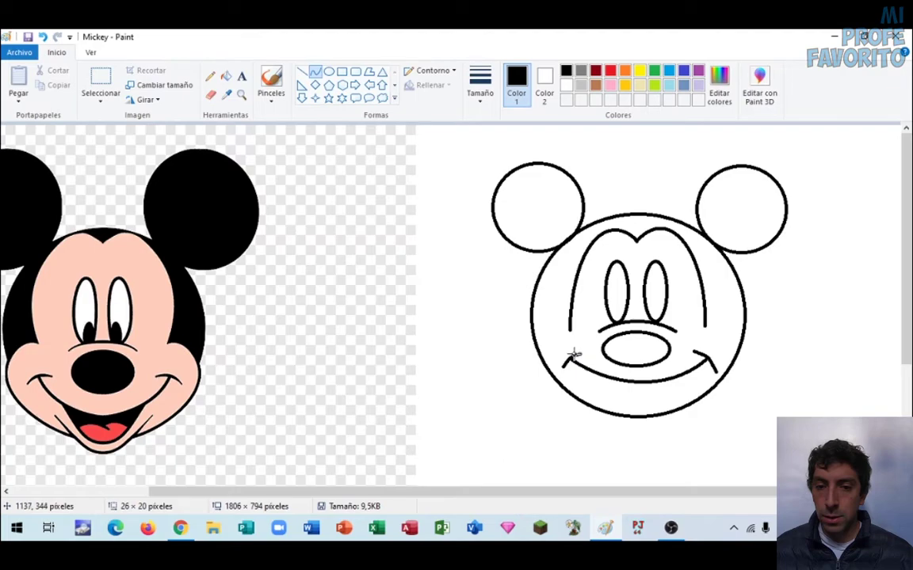
pyautogui.click(650, 388)
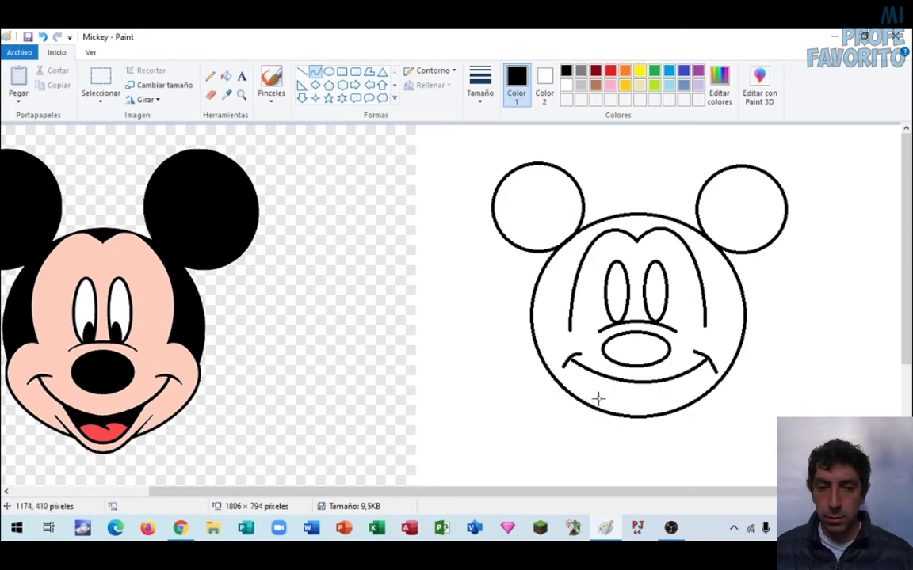
# Draw the chin as a downward-bulging curve about 127 × 60 px crossing the lower edge of the head circle
pyautogui.moveTo(594, 398); pyautogui.dragTo(680, 399)
pyautogui.hotkey('ctrl', 'z')
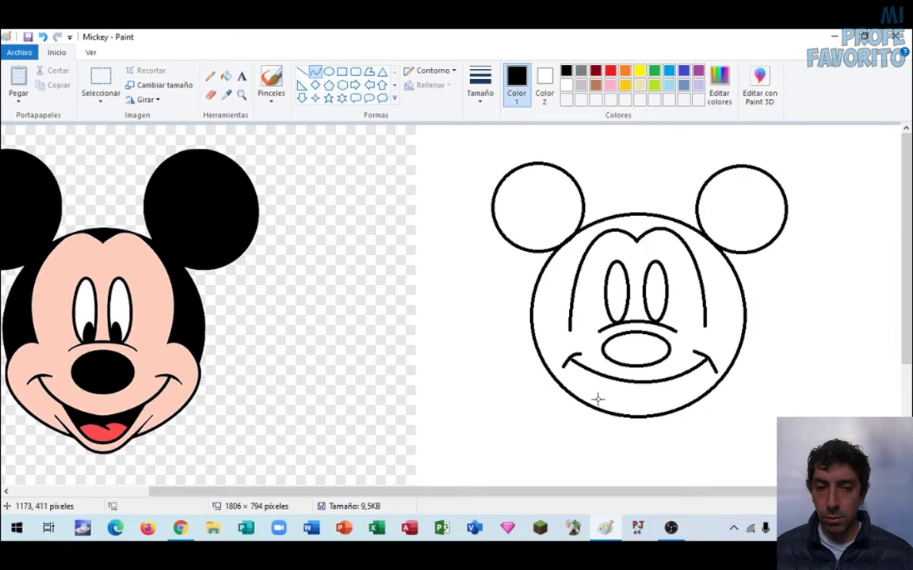
pyautogui.moveTo(596, 398); pyautogui.dragTo(679, 397)
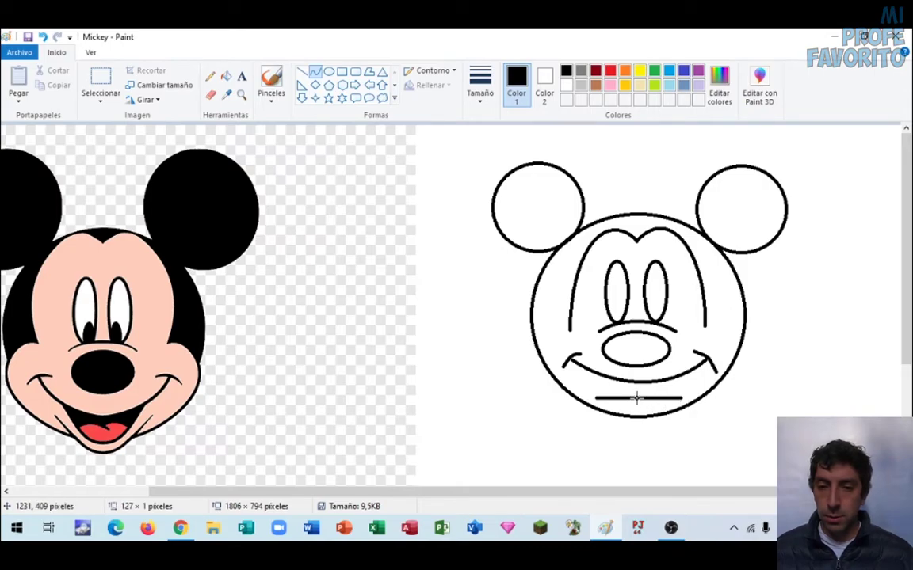
pyautogui.moveTo(637, 398); pyautogui.dragTo(655, 436)
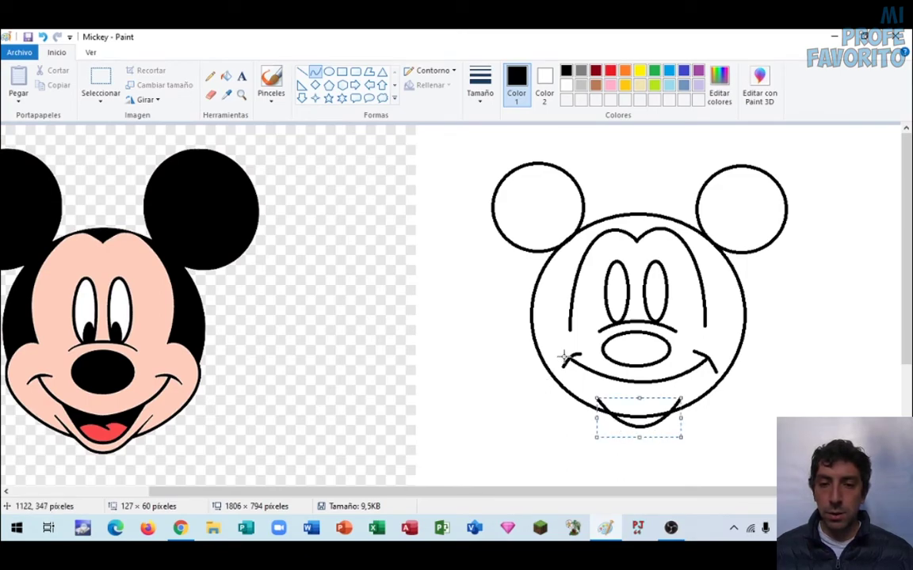
pyautogui.click(601, 400)
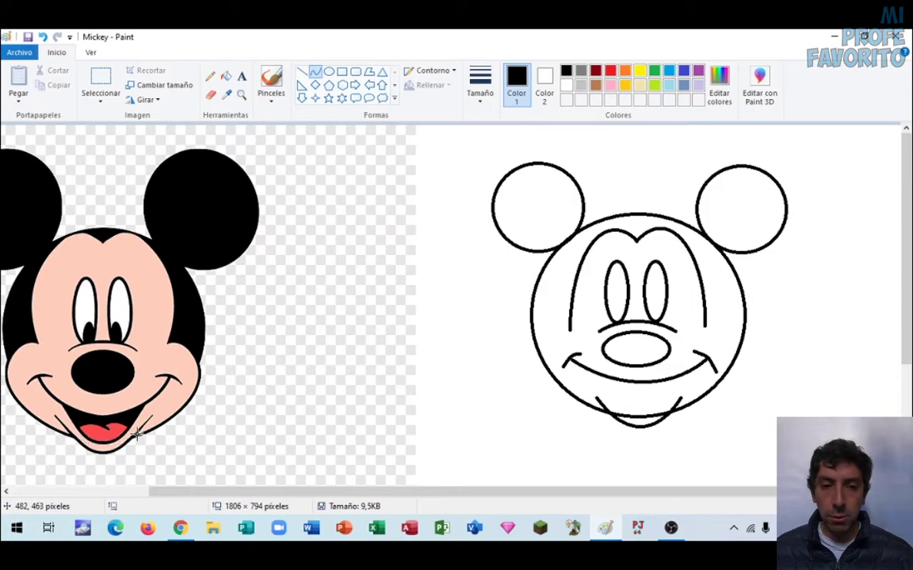
# Erase the part of the head circle that runs between the two sides of the chin curve, leaving the chin outline intact
pyautogui.click(209, 93)
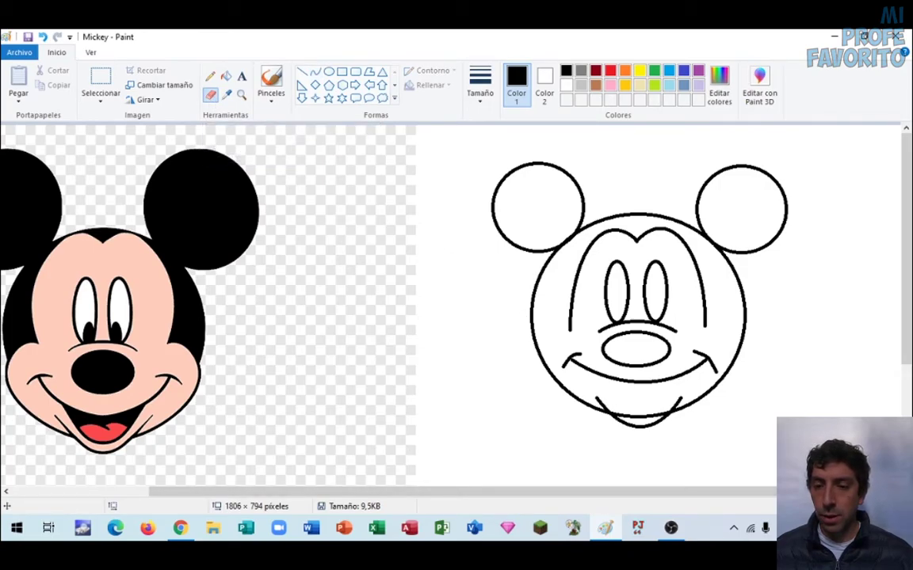
pyautogui.hotkey('ctrl', 'pageup')
pyautogui.moveTo(457, 493); pyautogui.dragTo(739, 514)
pyautogui.scroll(-6, 684, 393)
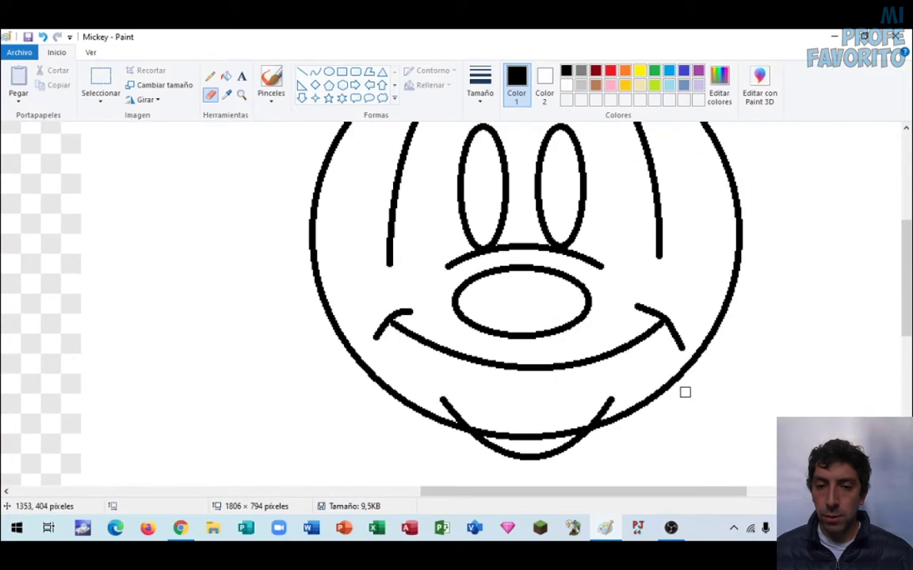
pyautogui.moveTo(480, 336)
pyautogui.mouseDown()
pyautogui.moveTo(519, 347)
pyautogui.moveTo(581, 336)
pyautogui.mouseUp()
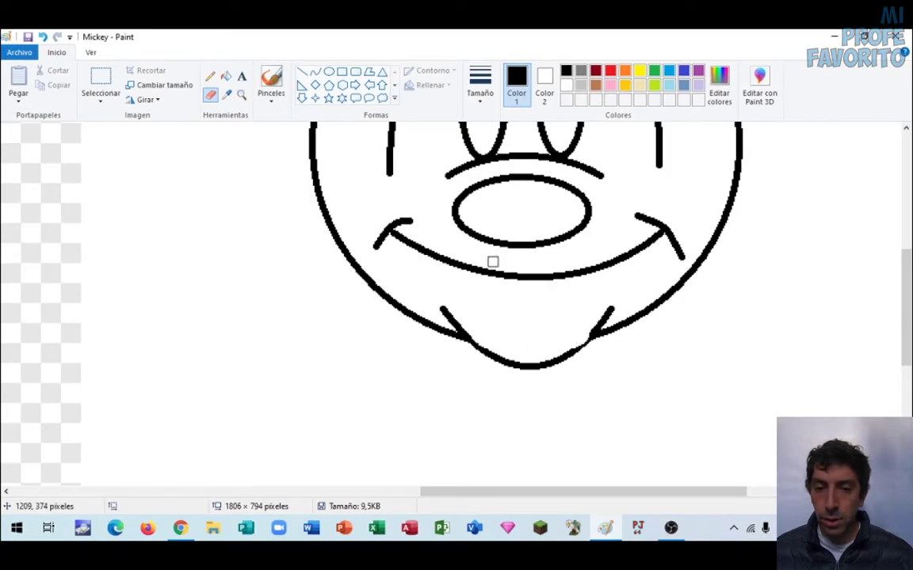
pyautogui.hotkey('ctrl', 'z')
pyautogui.moveTo(477, 331)
pyautogui.mouseDown()
pyautogui.moveTo(517, 346)
pyautogui.moveTo(570, 338)
pyautogui.moveTo(579, 327)
pyautogui.moveTo(560, 343)
pyautogui.mouseUp()
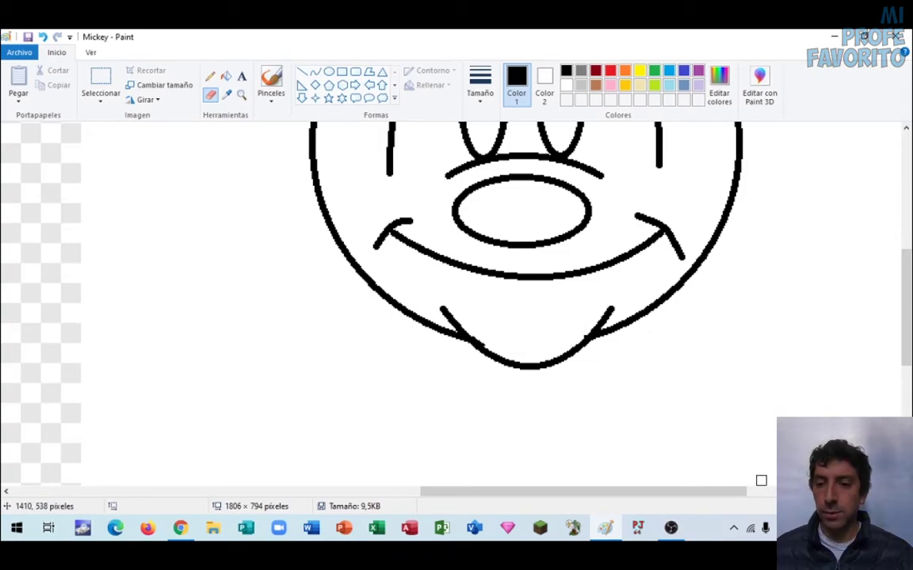
# Draw the open mouth's lower edge as a 122 px wide curve hanging below the smile, bent downward evenly on both sides
pyautogui.scroll(-2, 389, 309)
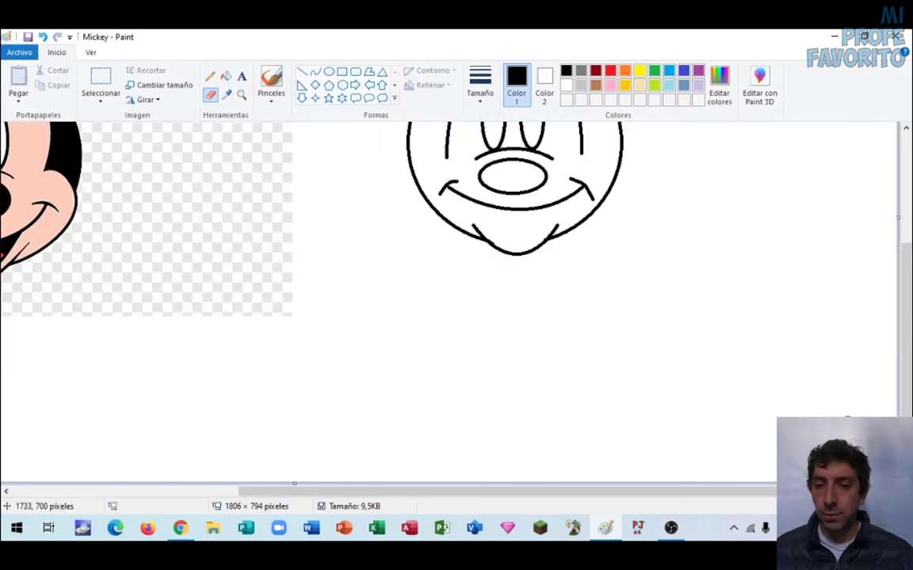
pyautogui.moveTo(907, 261); pyautogui.dragTo(907, 190)
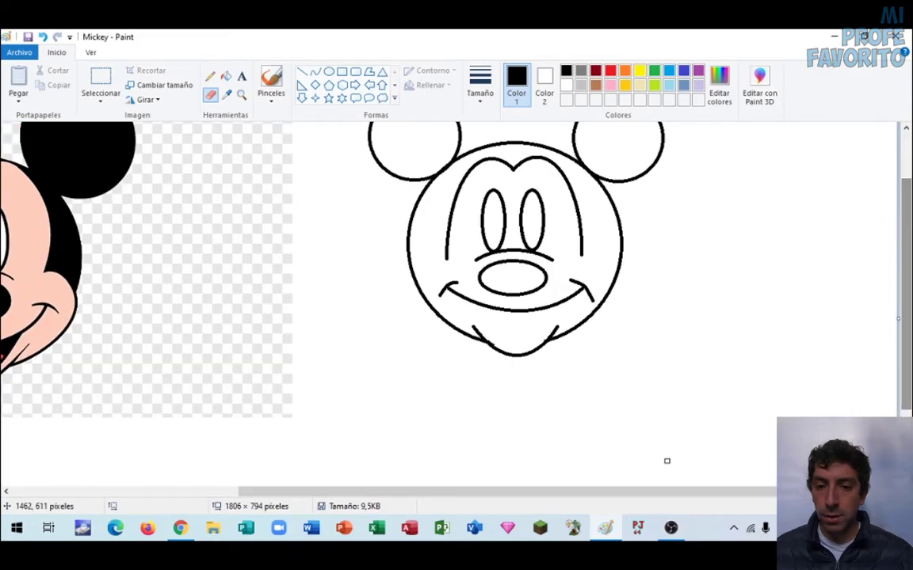
pyautogui.moveTo(646, 492); pyautogui.dragTo(556, 489)
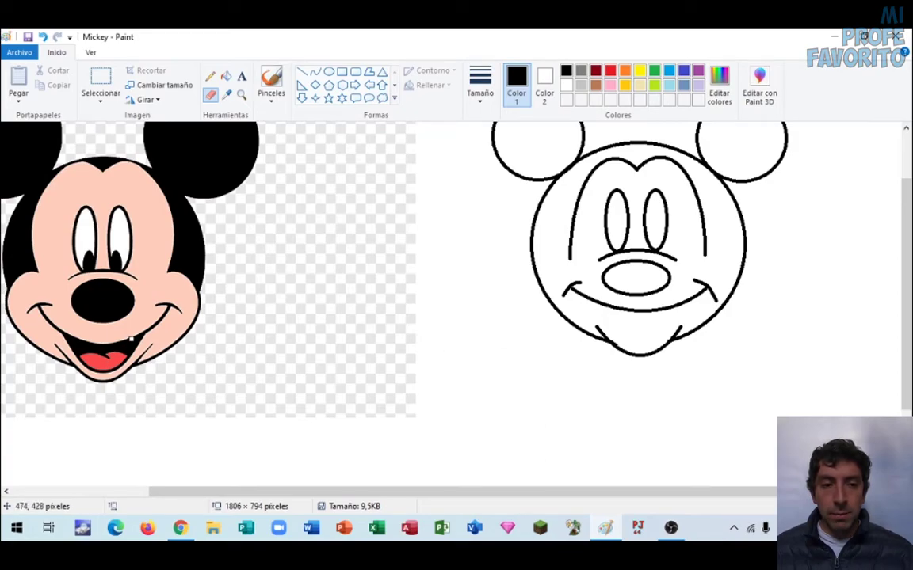
pyautogui.click(316, 71)
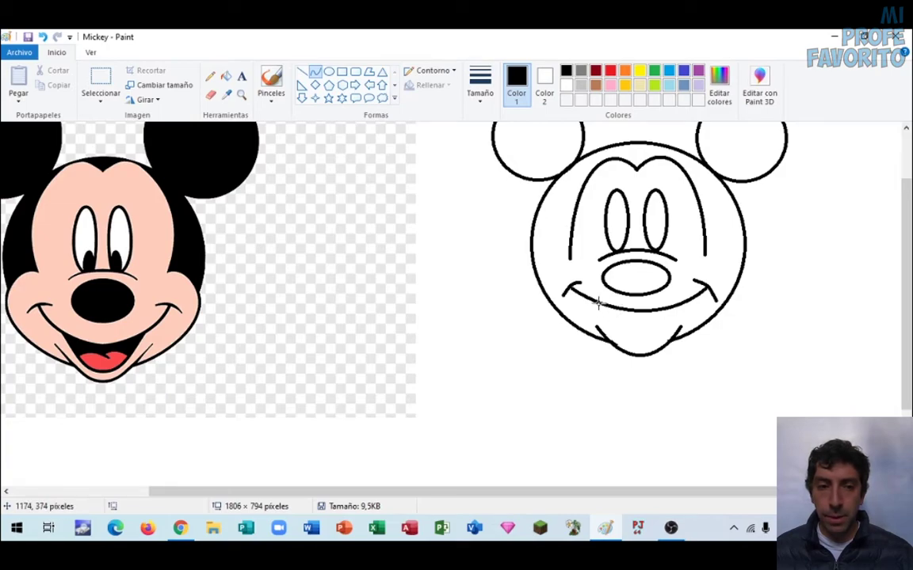
pyautogui.moveTo(599, 301); pyautogui.dragTo(679, 304)
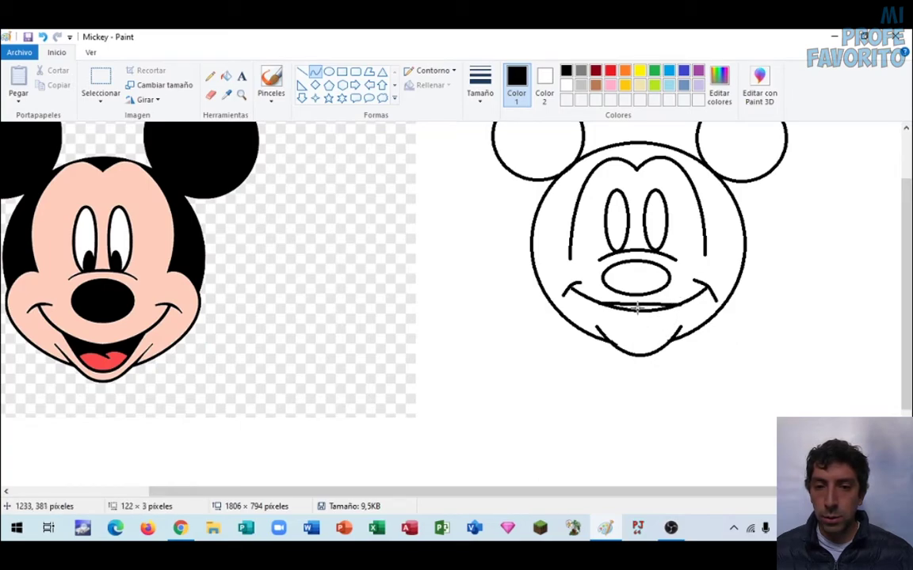
pyautogui.moveTo(627, 303); pyautogui.dragTo(619, 350)
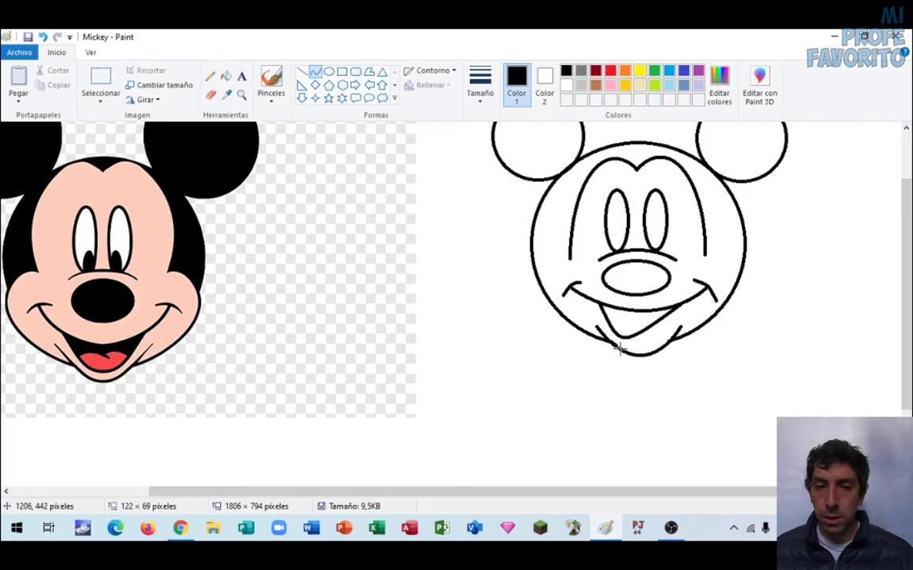
pyautogui.moveTo(655, 323); pyautogui.dragTo(656, 356)
pyautogui.click(570, 397)
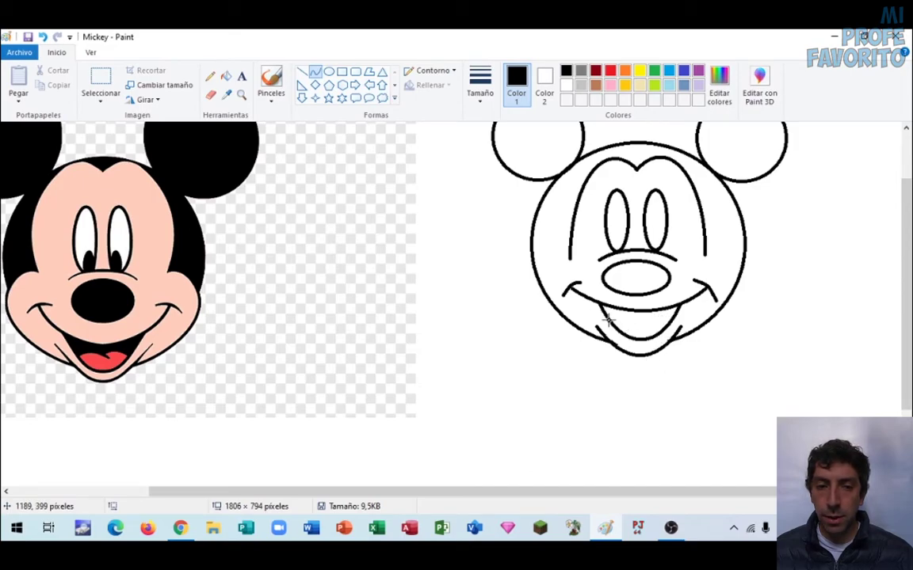
# Draw the tongue's upper edge inside the mouth as two small arched curves meeting in the middle, the left one about 55 × 13 px
pyautogui.moveTo(610, 320); pyautogui.dragTo(643, 324)
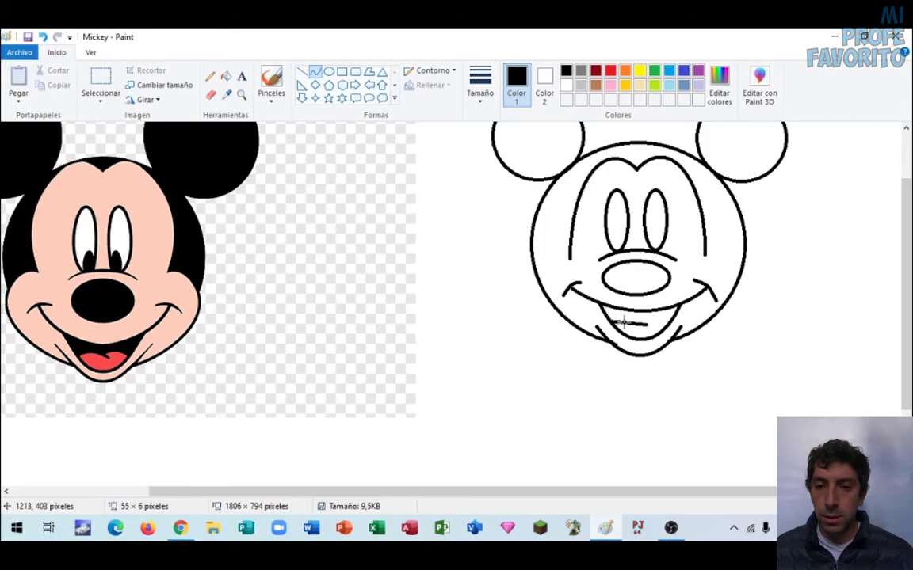
pyautogui.moveTo(609, 320); pyautogui.dragTo(618, 316)
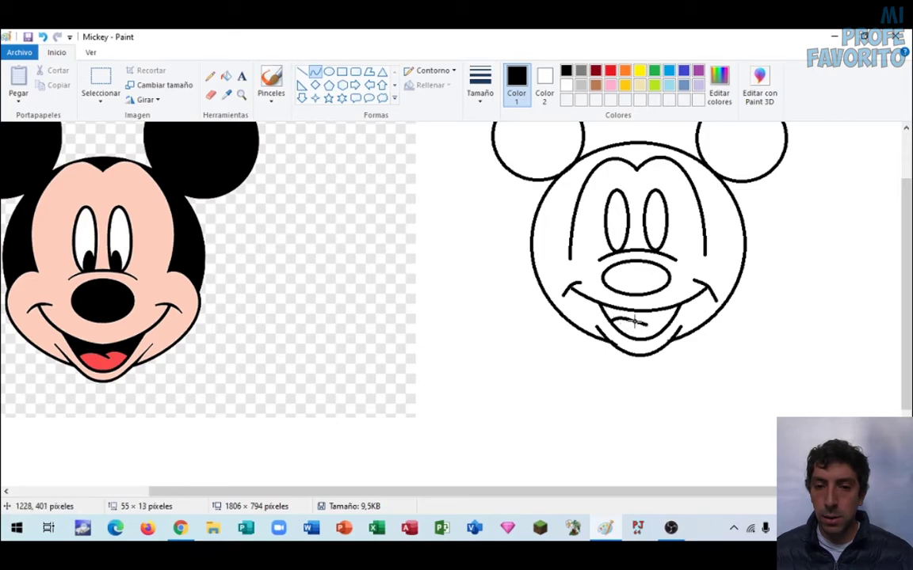
pyautogui.moveTo(632, 315); pyautogui.dragTo(651, 317)
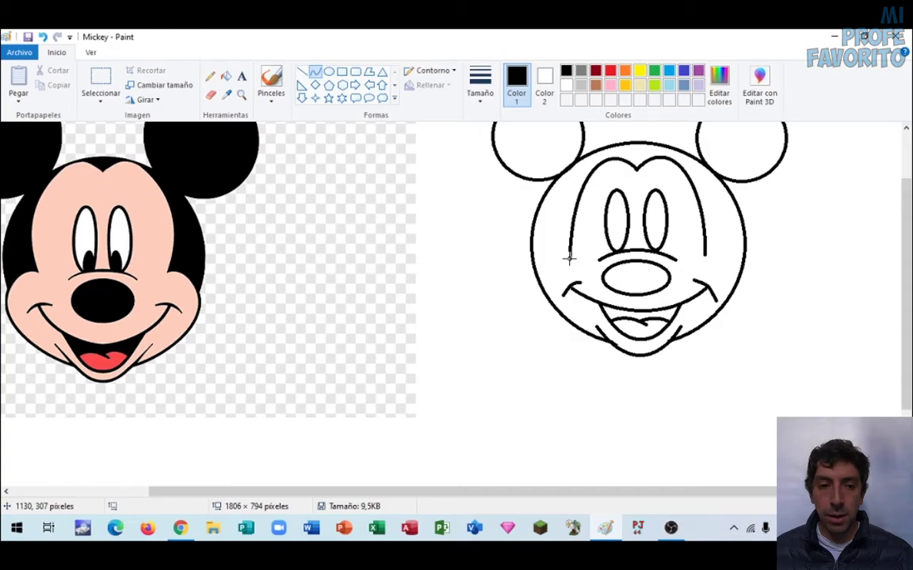
# Draw the left cheek as an outward-bulging curve about 137 × 124 px from the face contour's lower left end to the chin
pyautogui.moveTo(569, 258); pyautogui.dragTo(604, 341)
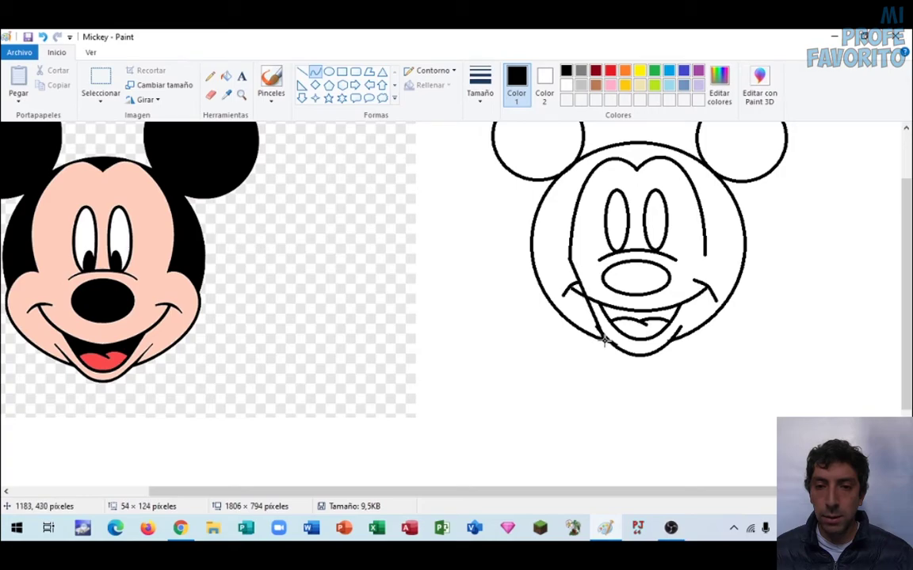
pyautogui.moveTo(575, 273); pyautogui.dragTo(514, 276)
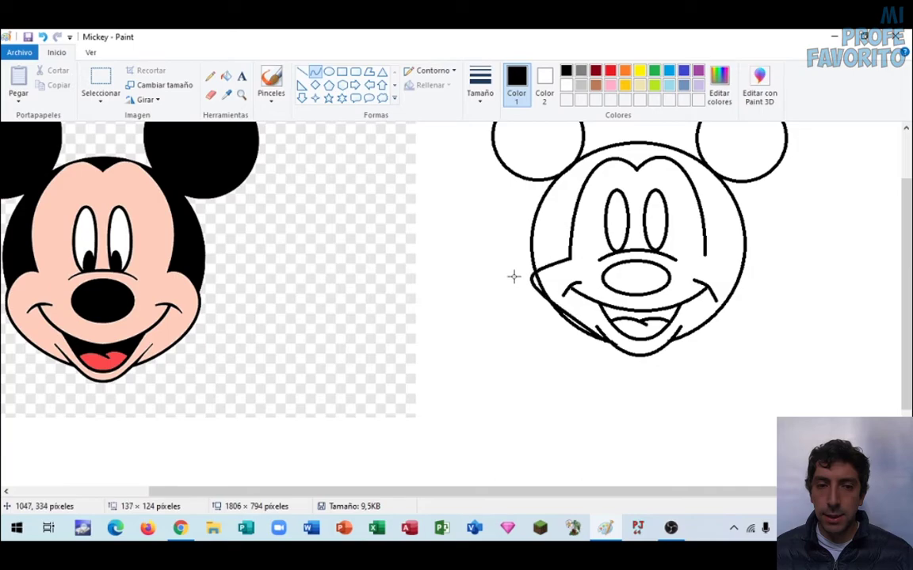
pyautogui.moveTo(560, 310); pyautogui.dragTo(532, 324)
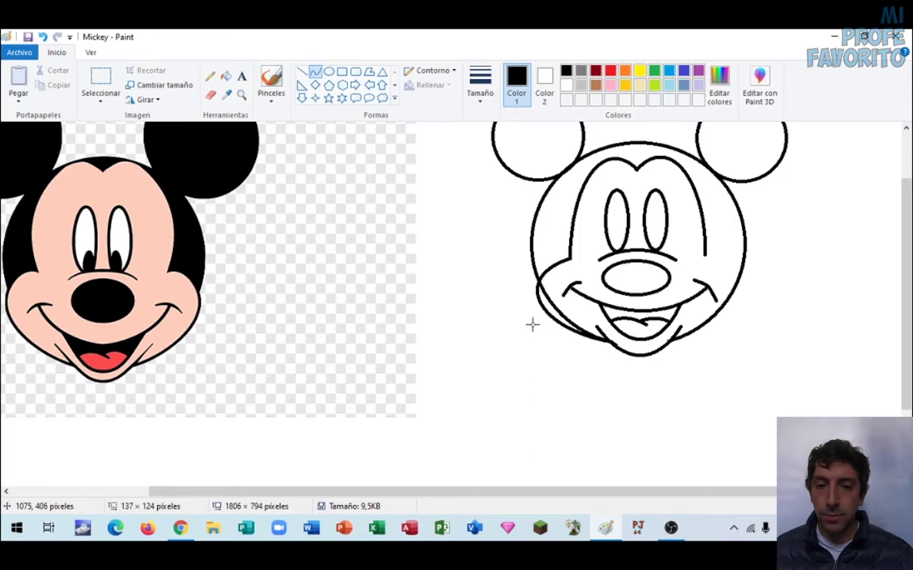
pyautogui.hotkey('ctrl', 'z')
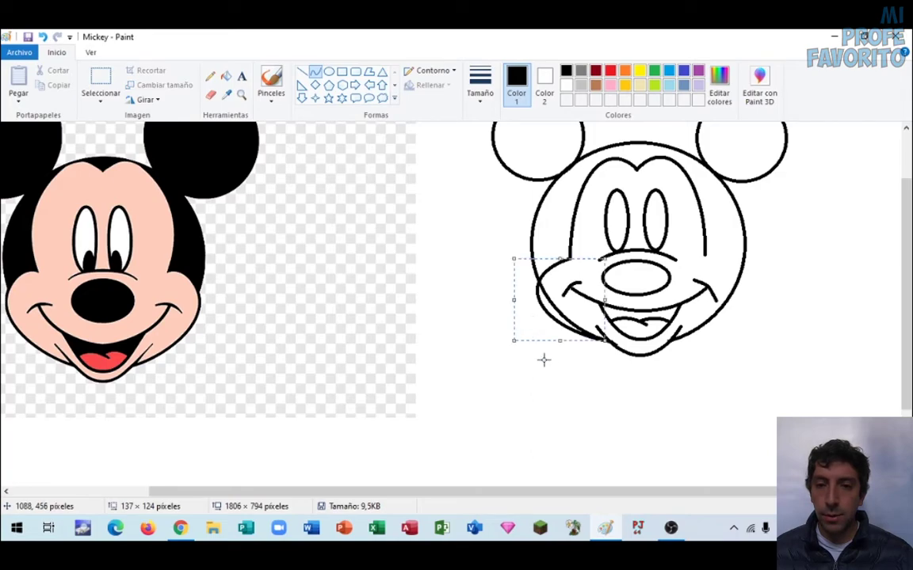
# Draw the right cheek as an outward-bulging curve about 143 × 124 px from the face contour's lower right end to the chin
pyautogui.click(705, 254)
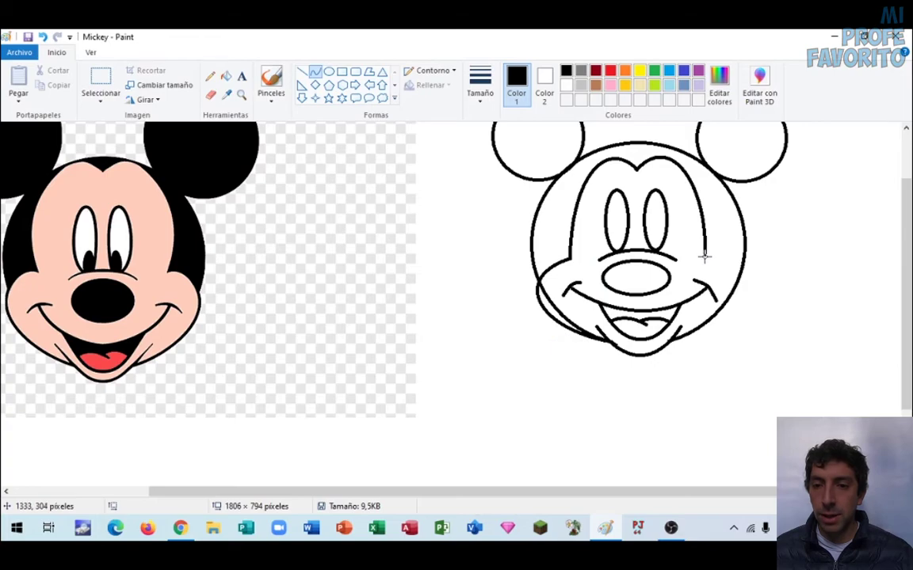
pyautogui.moveTo(704, 254); pyautogui.dragTo(672, 339)
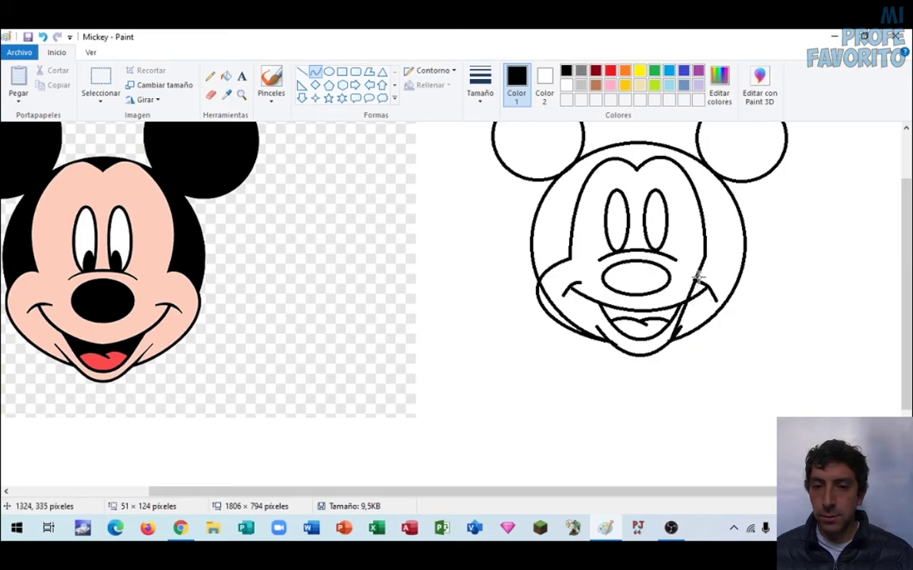
pyautogui.moveTo(697, 278); pyautogui.dragTo(765, 257)
pyautogui.moveTo(711, 304); pyautogui.dragTo(748, 317)
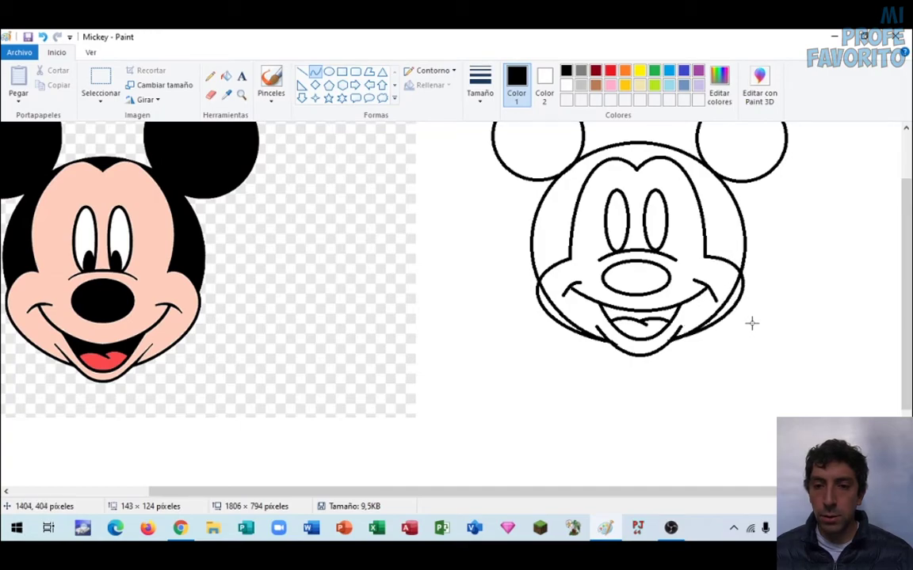
pyautogui.click(752, 323)
pyautogui.click(605, 377)
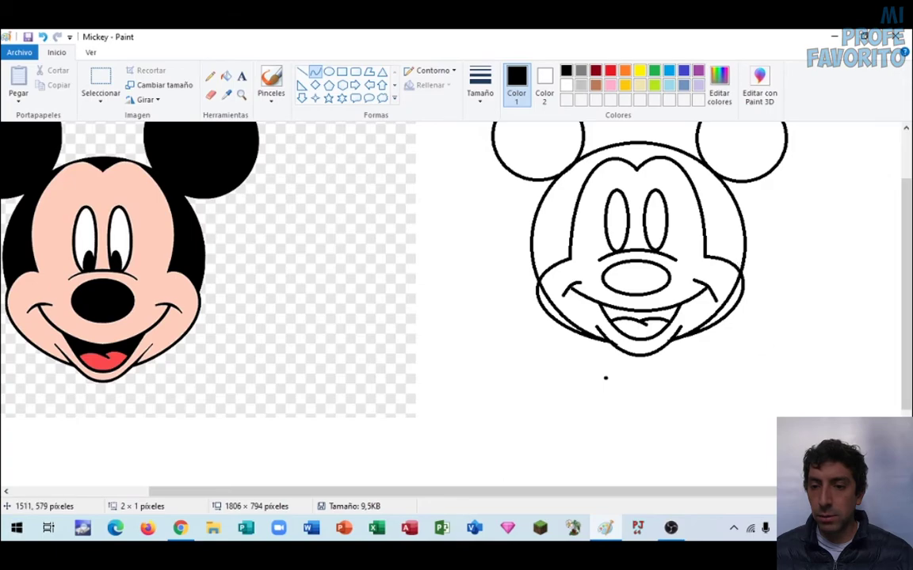
# Erase the head circle's segments that run inside both cheeks, and remove the stray dot below the chin
pyautogui.hotkey('ctrl', 'pageup')
pyautogui.moveTo(452, 492); pyautogui.dragTo(721, 491)
pyautogui.scroll(-3, 632, 383)
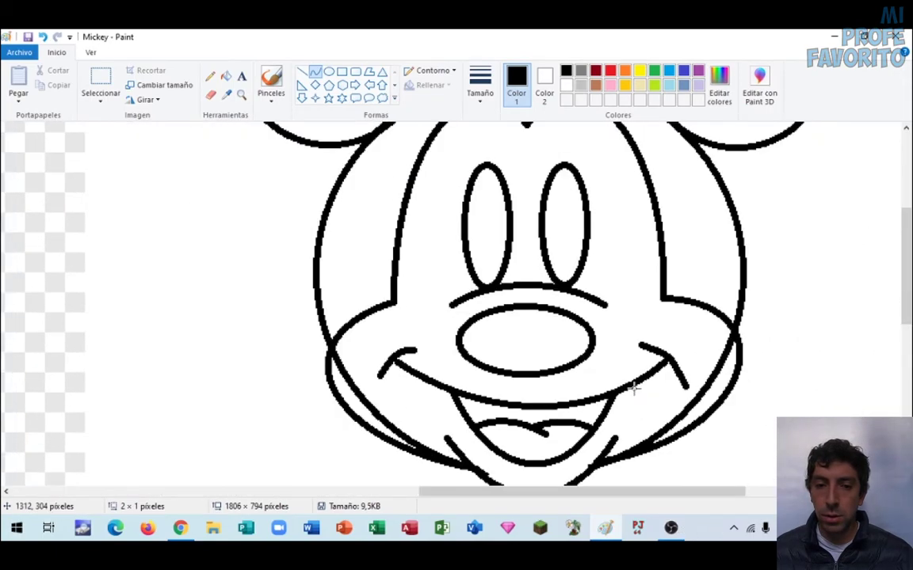
pyautogui.click(210, 95)
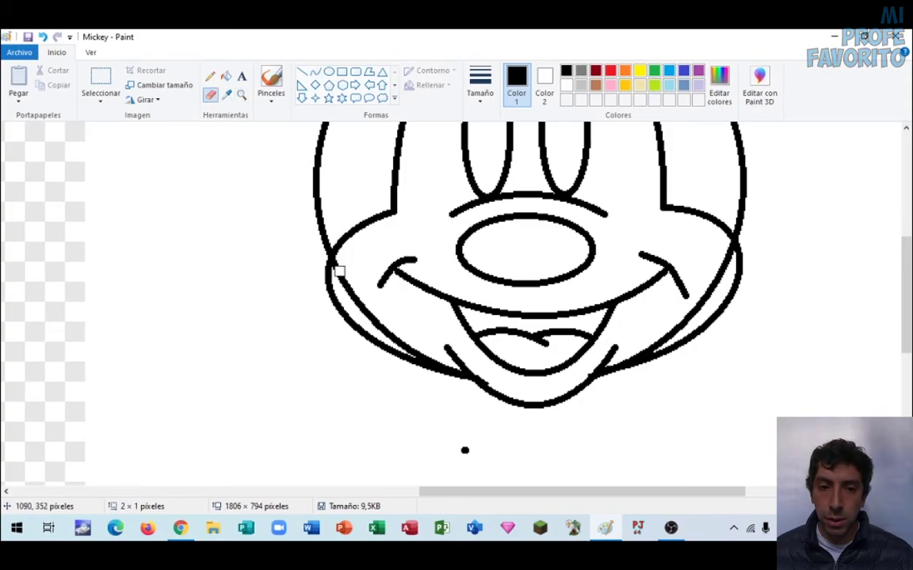
pyautogui.moveTo(338, 272)
pyautogui.mouseDown()
pyautogui.moveTo(368, 316)
pyautogui.moveTo(421, 356)
pyautogui.mouseUp()
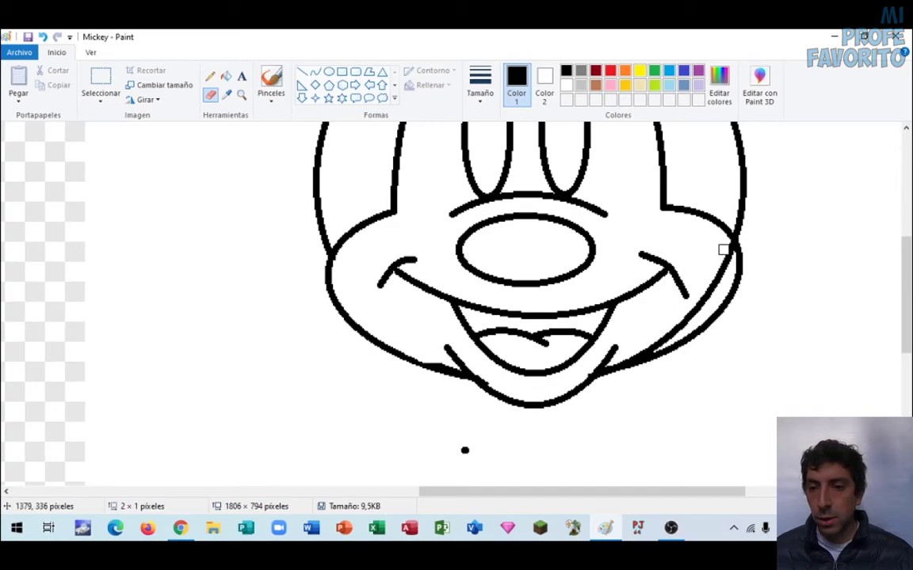
pyautogui.moveTo(730, 252)
pyautogui.mouseDown()
pyautogui.moveTo(706, 302)
pyautogui.moveTo(641, 349)
pyautogui.mouseUp()
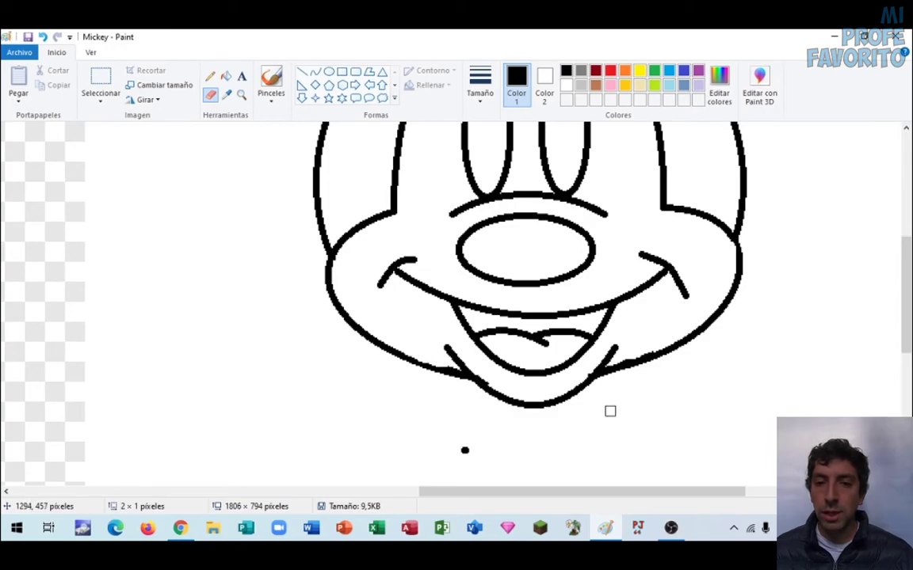
pyautogui.hotkey('ctrl', 'pagedown')
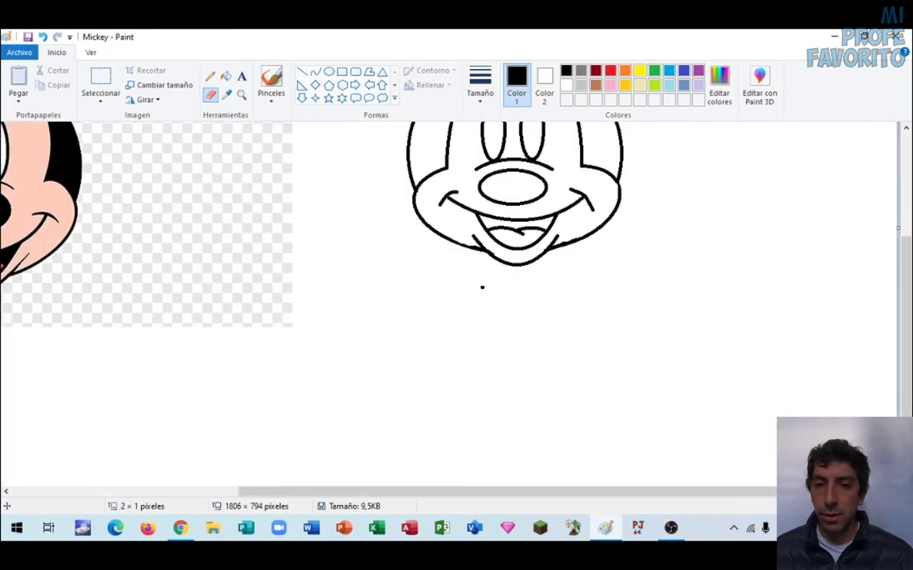
pyautogui.scroll(3, 456, 262)
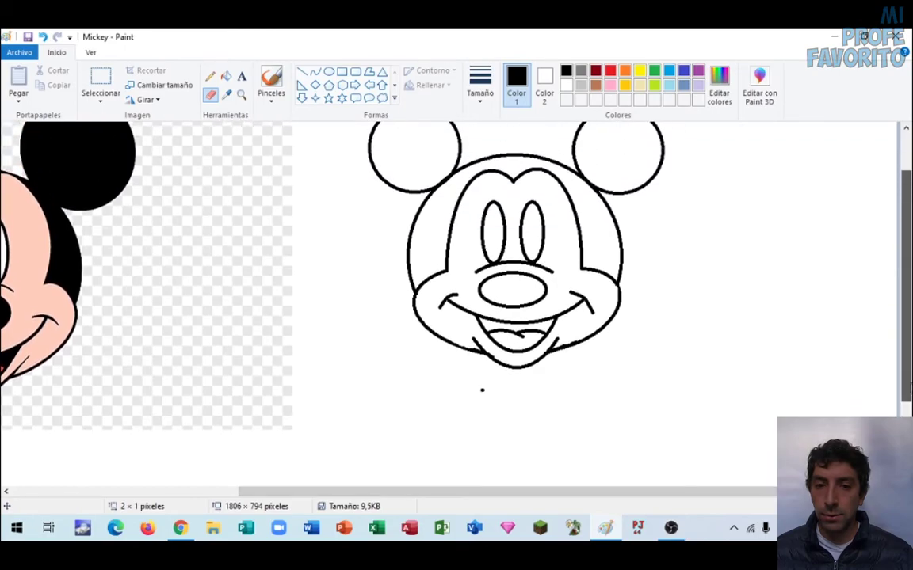
pyautogui.moveTo(770, 492); pyautogui.dragTo(684, 493)
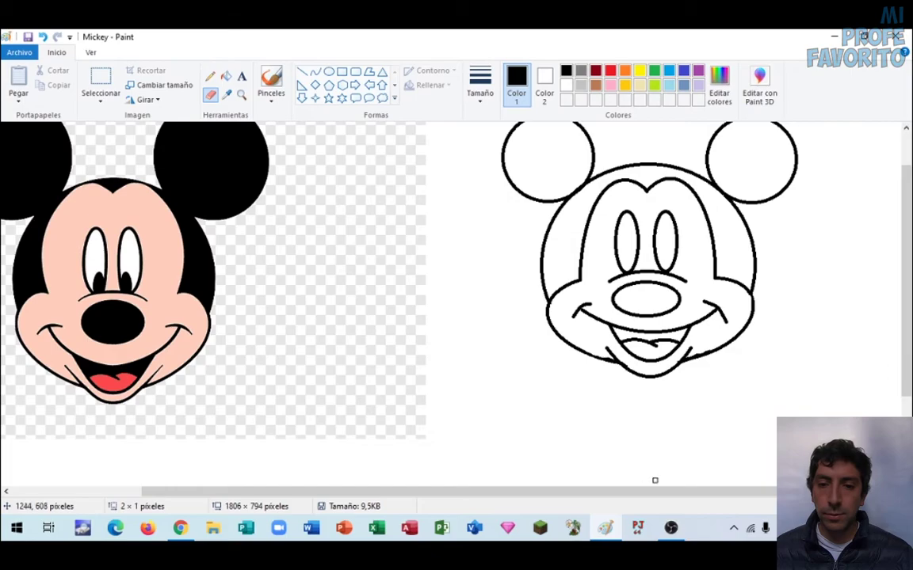
# Draw an elliptical pupil about 20 × 39 px at the bottom of each eye, shifting the right one slightly down and left
pyautogui.moveTo(654, 493); pyautogui.dragTo(621, 492)
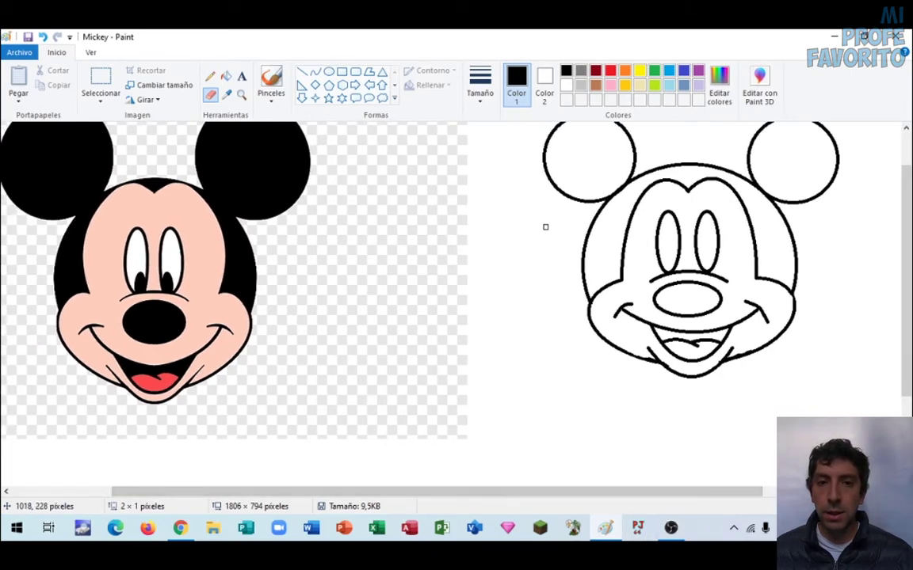
pyautogui.click(328, 71)
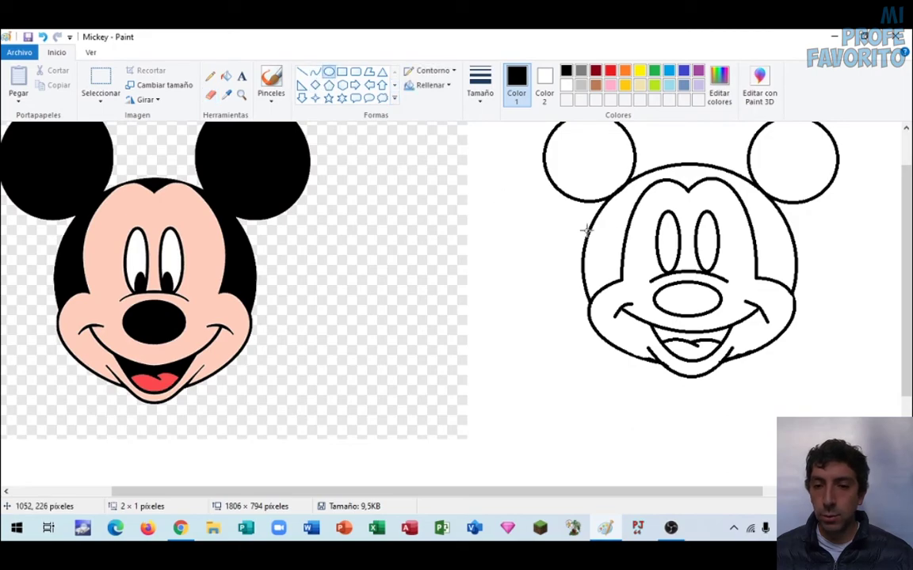
pyautogui.moveTo(664, 272); pyautogui.dragTo(717, 242)
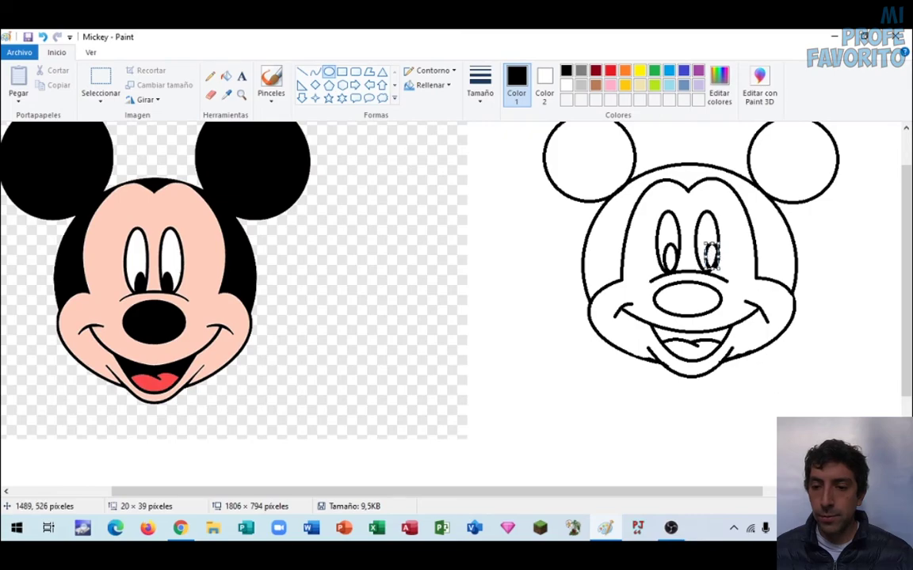
pyautogui.scroll(3, 737, 473)
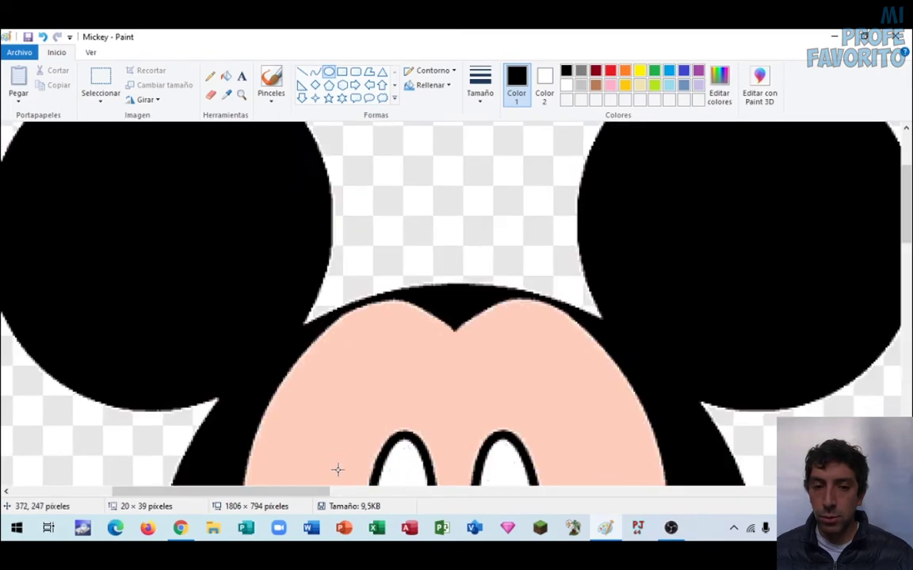
pyautogui.moveTo(316, 493)
pyautogui.mouseDown()
pyautogui.moveTo(486, 515)
pyautogui.moveTo(698, 492)
pyautogui.mouseUp()
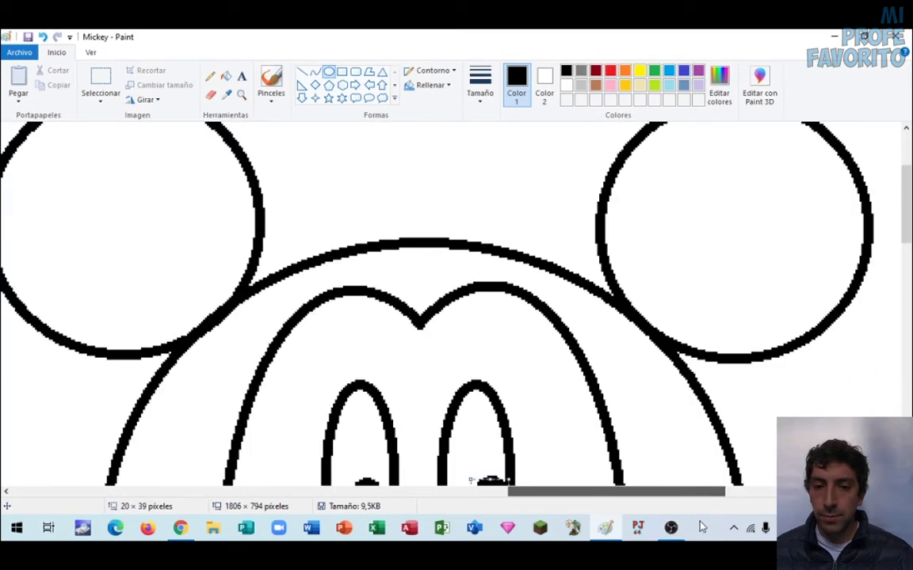
pyautogui.scroll(-5, 591, 411)
pyautogui.moveTo(489, 240); pyautogui.dragTo(479, 247)
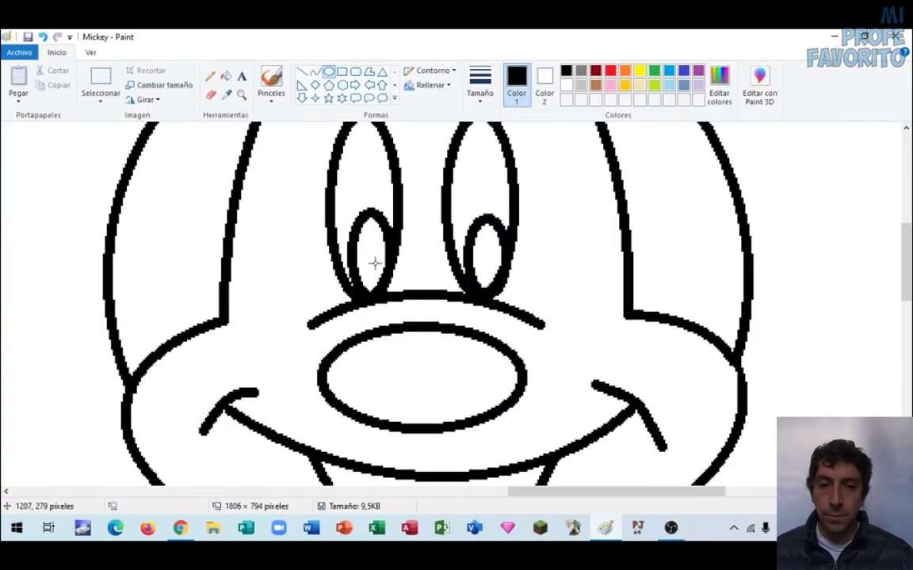
# Add a small elliptical highlight about 12 × 14 px in the upper part of each pupil
pyautogui.moveTo(360, 217); pyautogui.dragTo(382, 241)
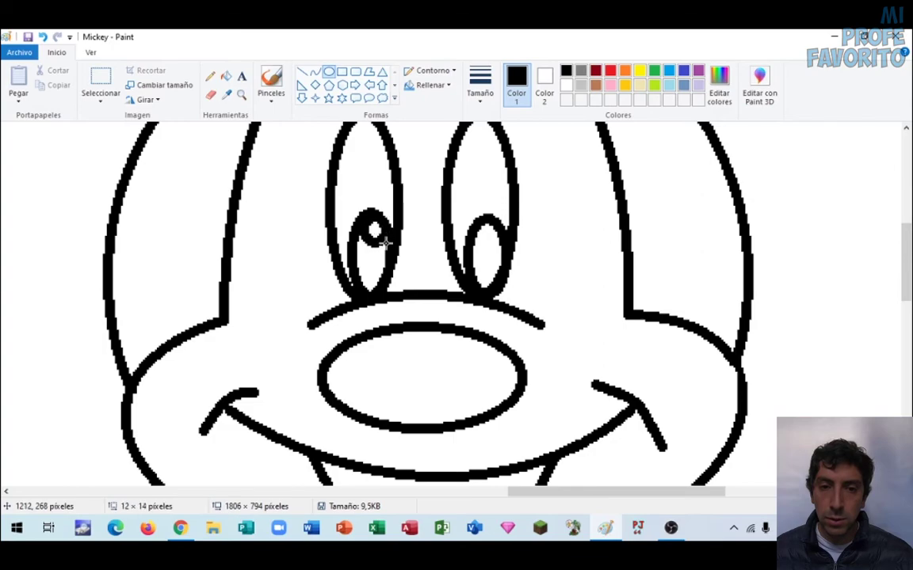
pyautogui.moveTo(485, 220)
pyautogui.mouseDown()
pyautogui.moveTo(505, 249)
pyautogui.moveTo(489, 233)
pyautogui.mouseUp()
pyautogui.click(550, 295)
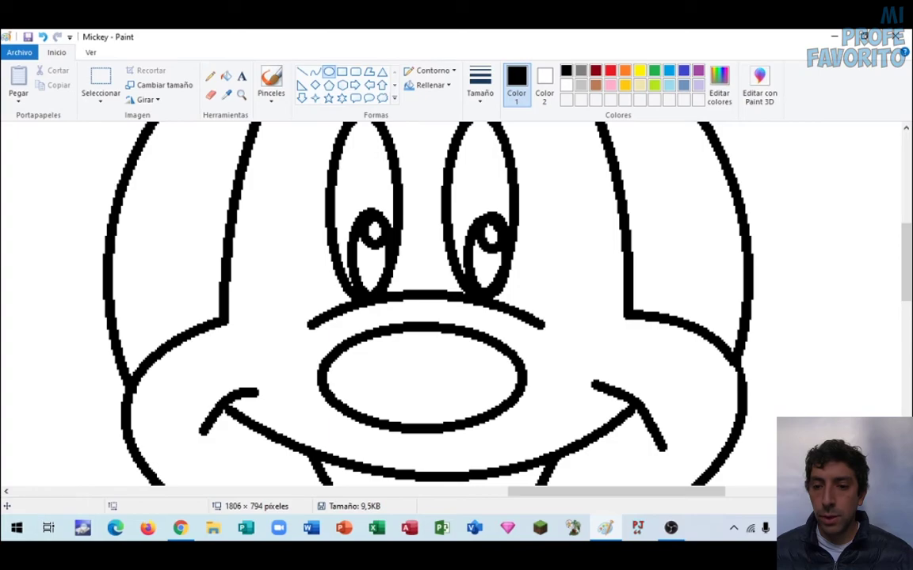
# Sample black from the reference's ear and fill the drawing's ears, outer head area, pupils around the highlights, nose and mouth interior with it
pyautogui.keyDown('ctrl'); pyautogui.scroll(-3, 550, 295); pyautogui.keyUp('ctrl')
pyautogui.moveTo(780, 492)
pyautogui.mouseDown()
pyautogui.moveTo(556, 491)
pyautogui.moveTo(578, 496)
pyautogui.moveTo(562, 495)
pyautogui.mouseUp()
pyautogui.scroll(3, 511, 326)
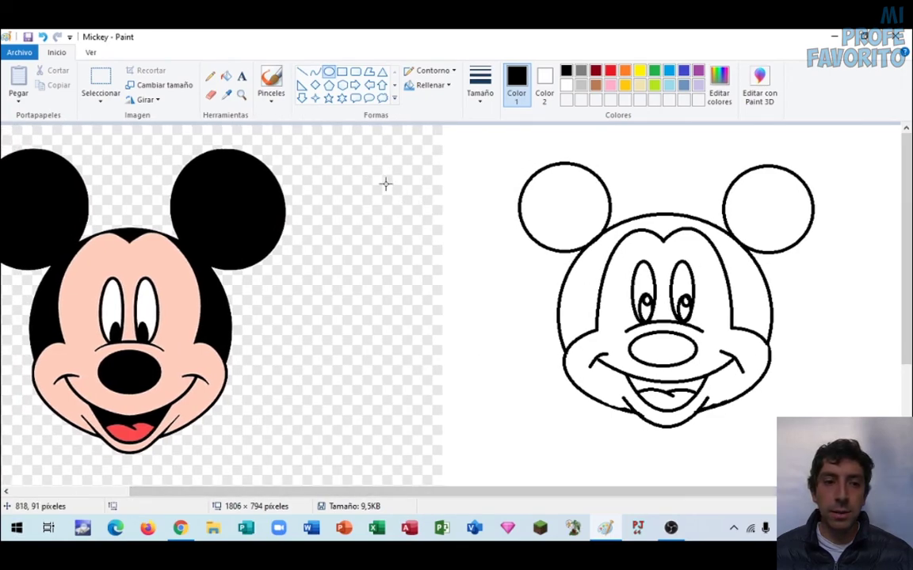
pyautogui.click(225, 95)
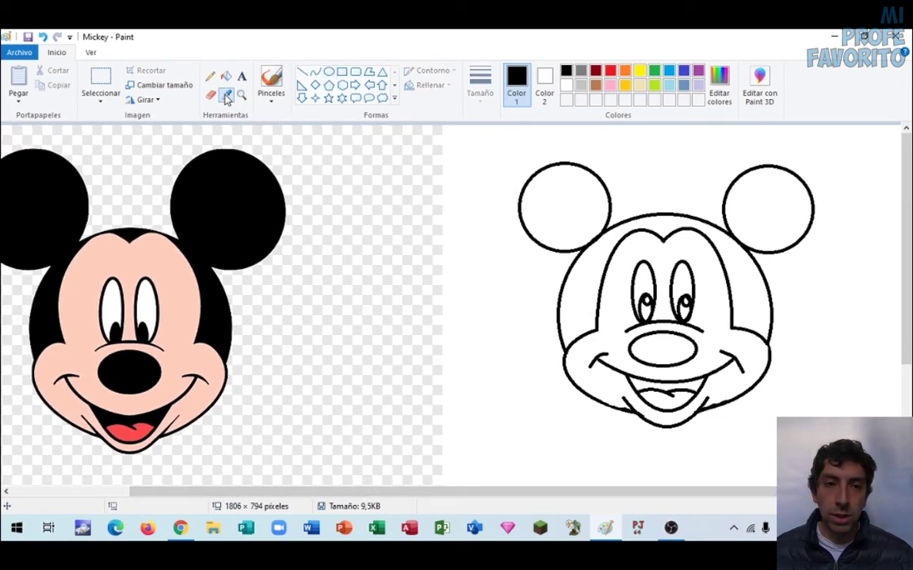
pyautogui.click(224, 189)
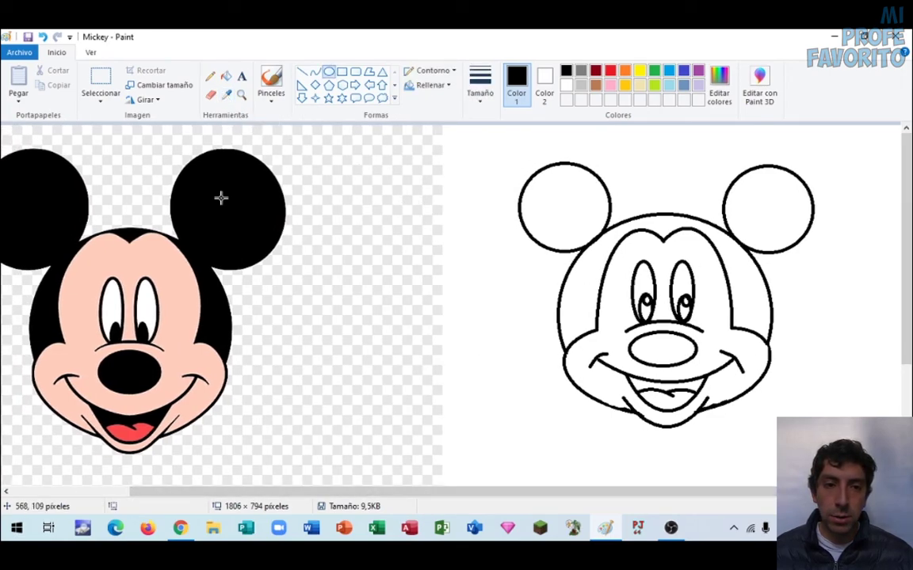
pyautogui.click(228, 96)
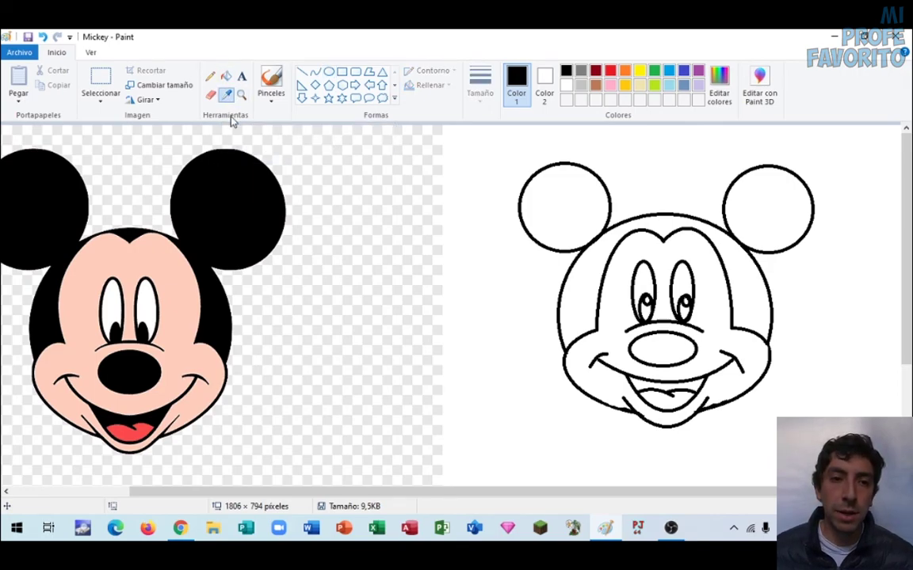
pyautogui.click(226, 179)
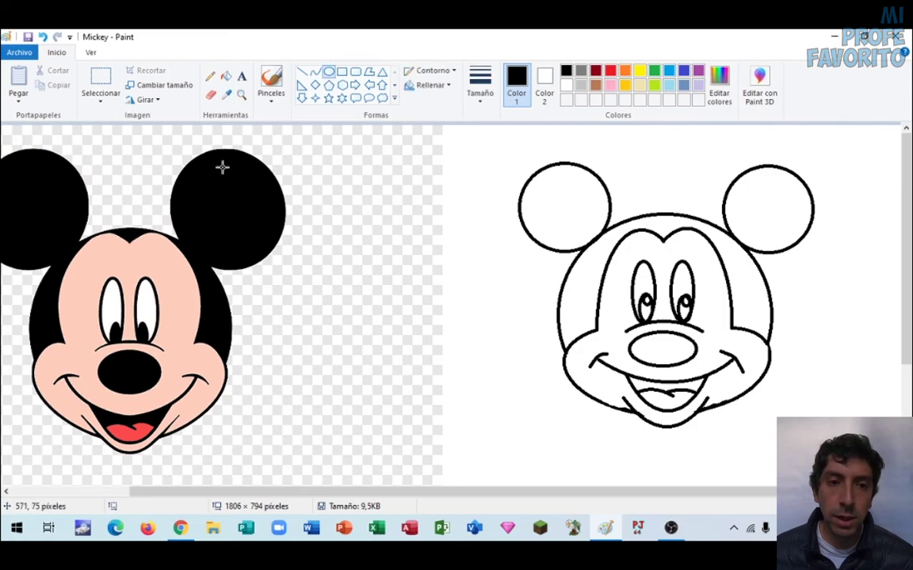
pyautogui.click(557, 206)
pyautogui.click(768, 193)
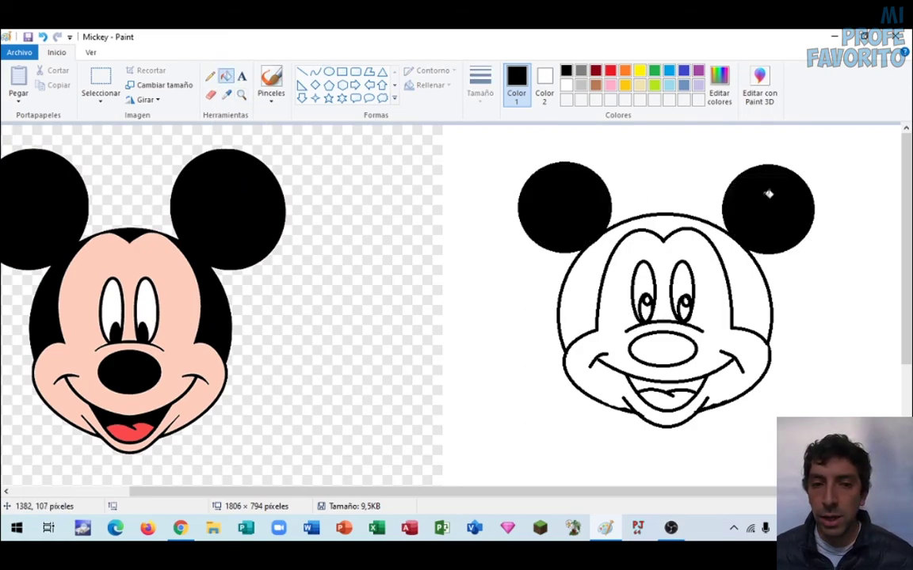
pyautogui.click(671, 211)
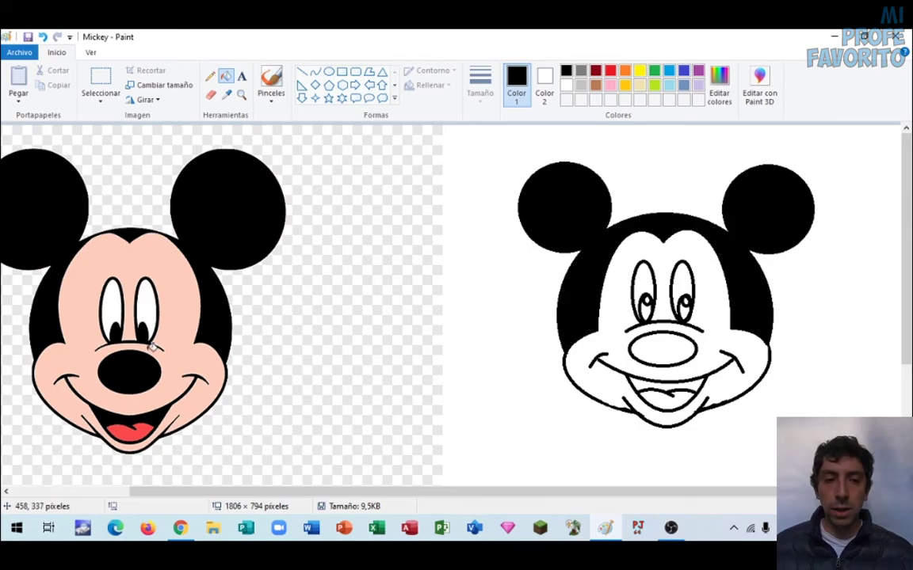
pyautogui.click(667, 346)
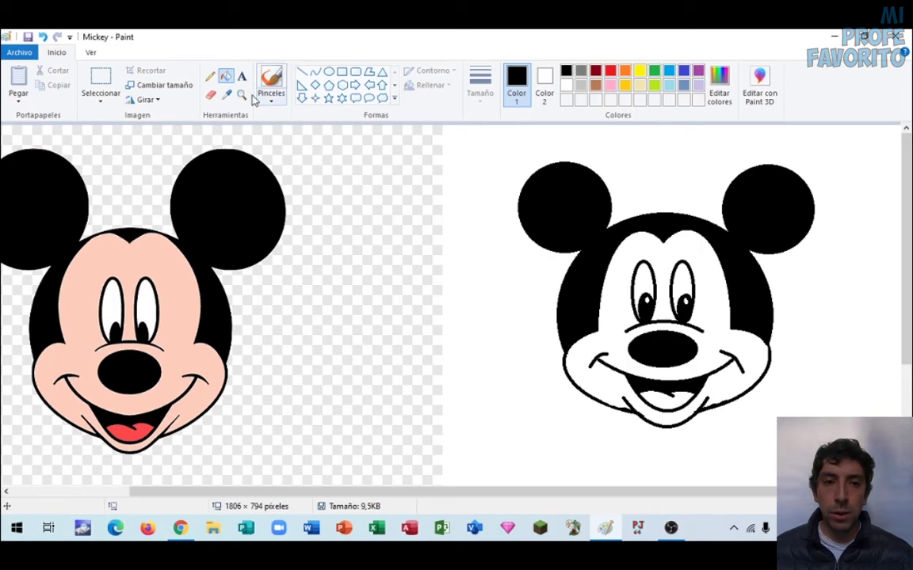
# Sample the skin tone from the reference's forehead and fill the drawing's face, cheeks and chin with it
pyautogui.click(227, 94)
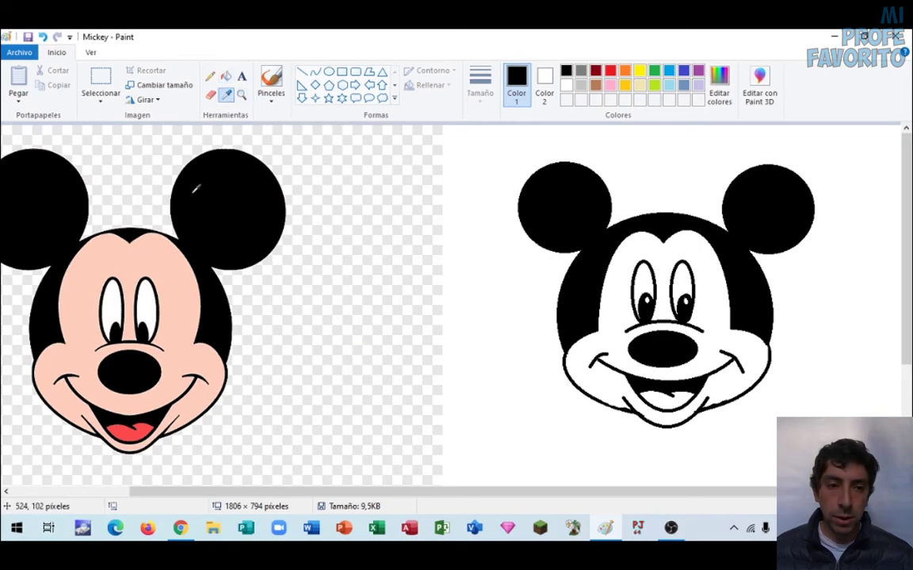
pyautogui.click(139, 258)
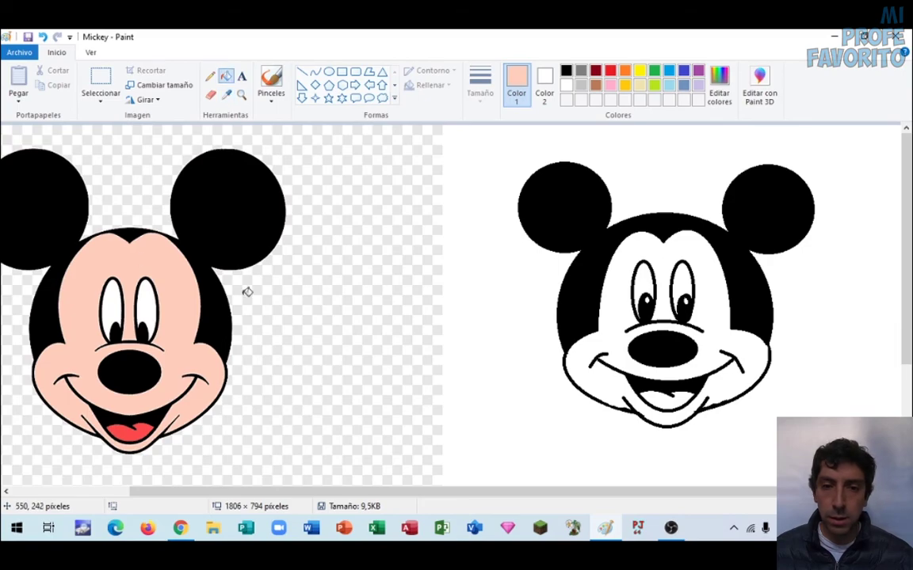
pyautogui.click(648, 244)
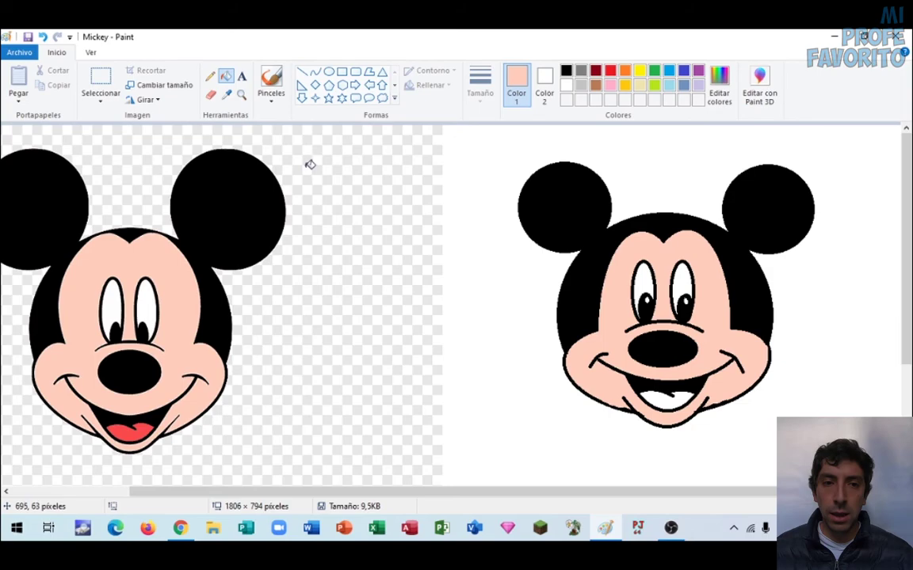
# Sample the red from the reference's tongue and fill the drawing's tongue with it
pyautogui.click(227, 94)
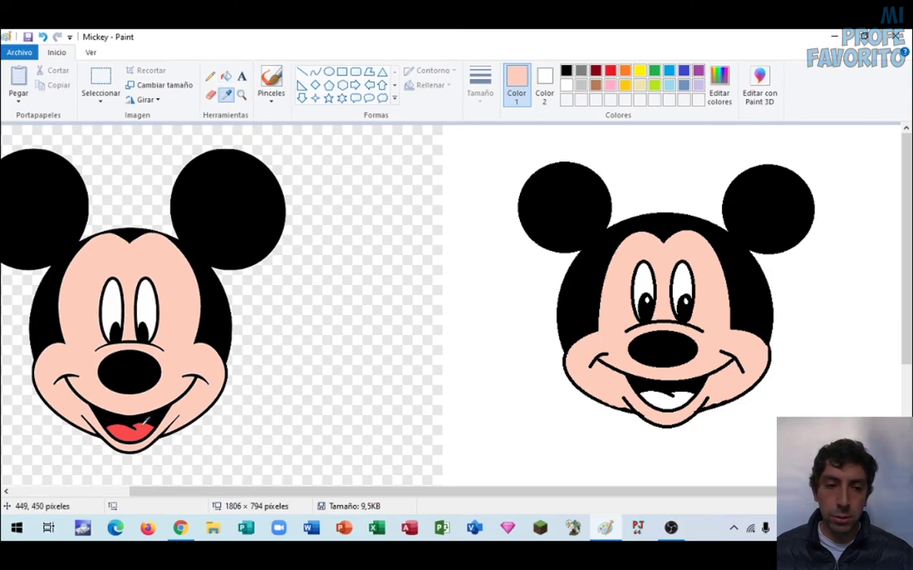
pyautogui.click(141, 429)
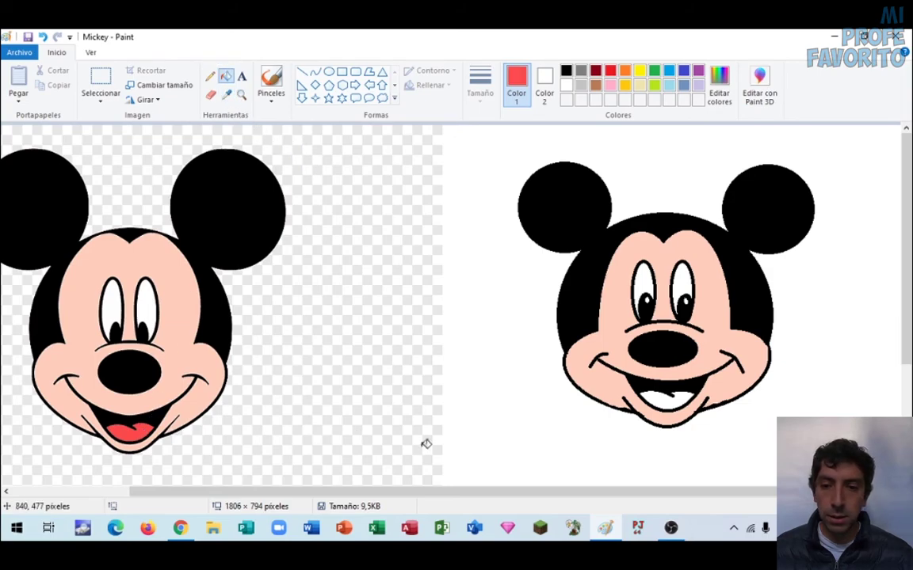
pyautogui.click(669, 403)
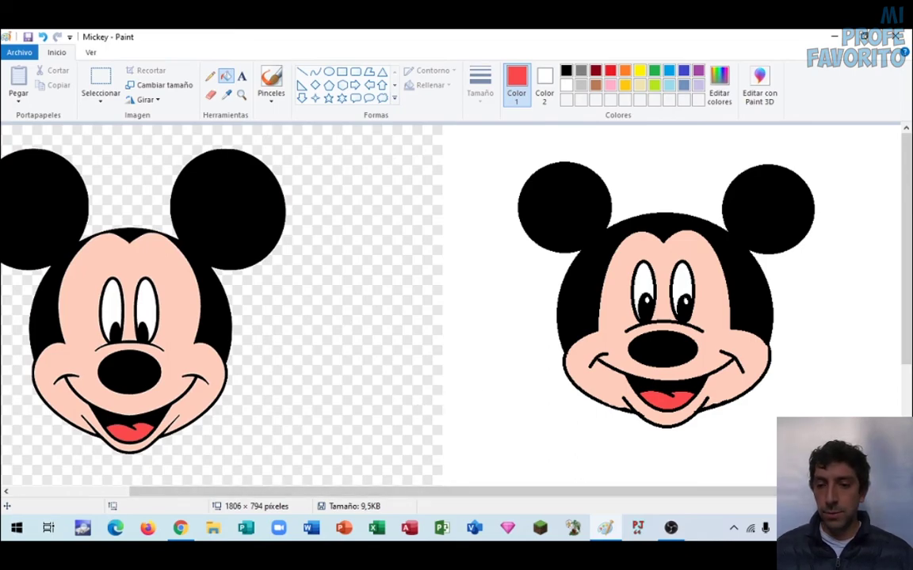
# Compare the coloured drawing with the reference image side by side, both on the whole canvas and up close
pyautogui.keyDown('ctrl'); pyautogui.scroll(-2, 737, 488); pyautogui.keyUp('ctrl')
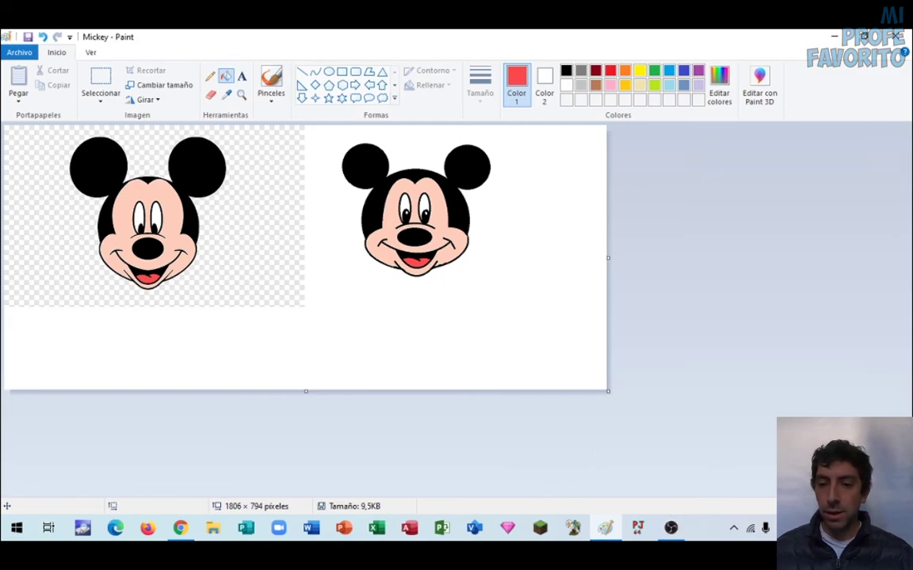
pyautogui.keyDown('ctrl'); pyautogui.scroll(2, 641, 481); pyautogui.keyUp('ctrl')
pyautogui.moveTo(628, 495); pyautogui.dragTo(717, 507)
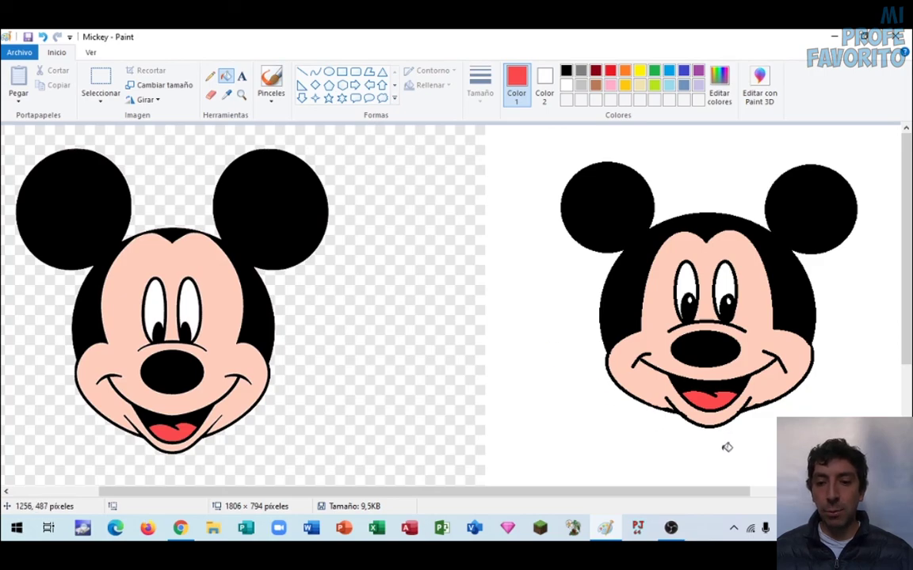
pyautogui.hotkey('ctrl', 'pagedown')
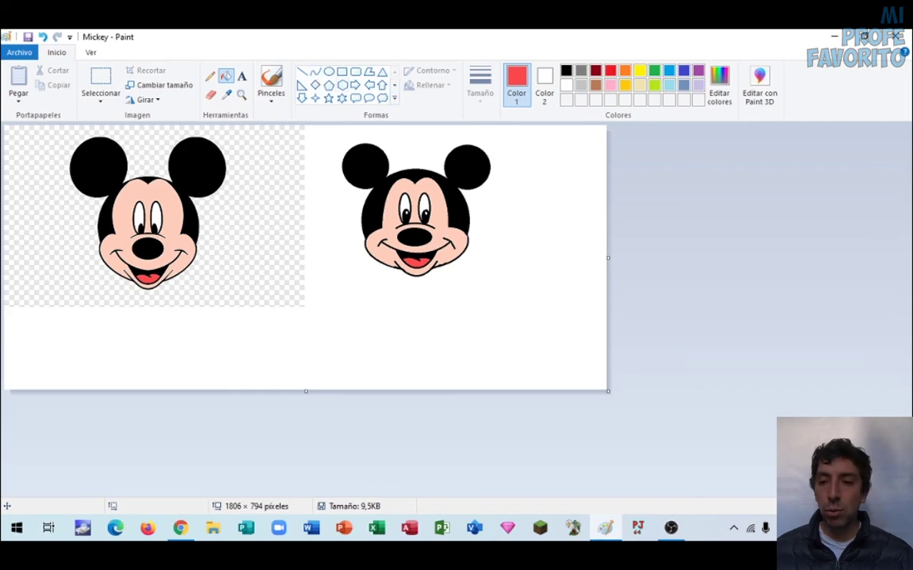
pyautogui.hotkey('ctrl', 'pageup')
pyautogui.moveTo(546, 493); pyautogui.dragTo(635, 468)
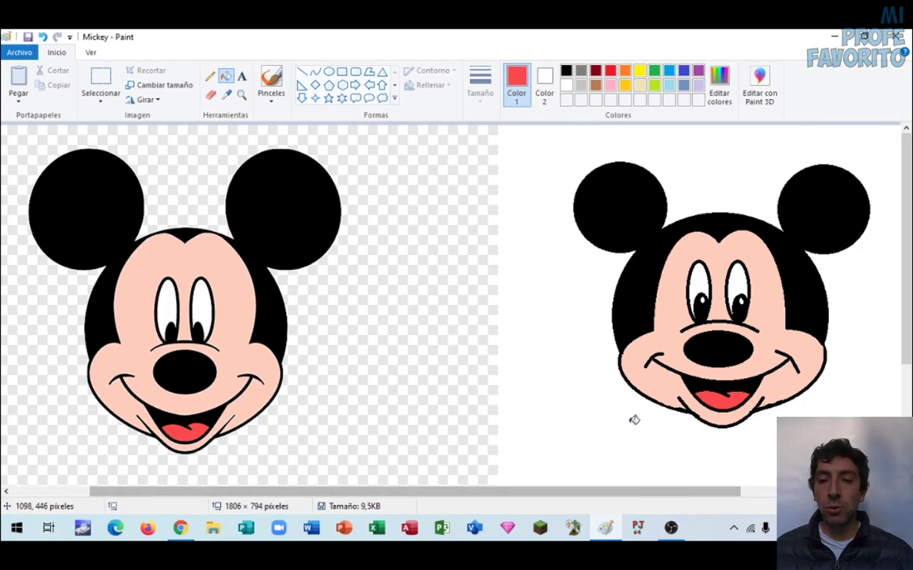